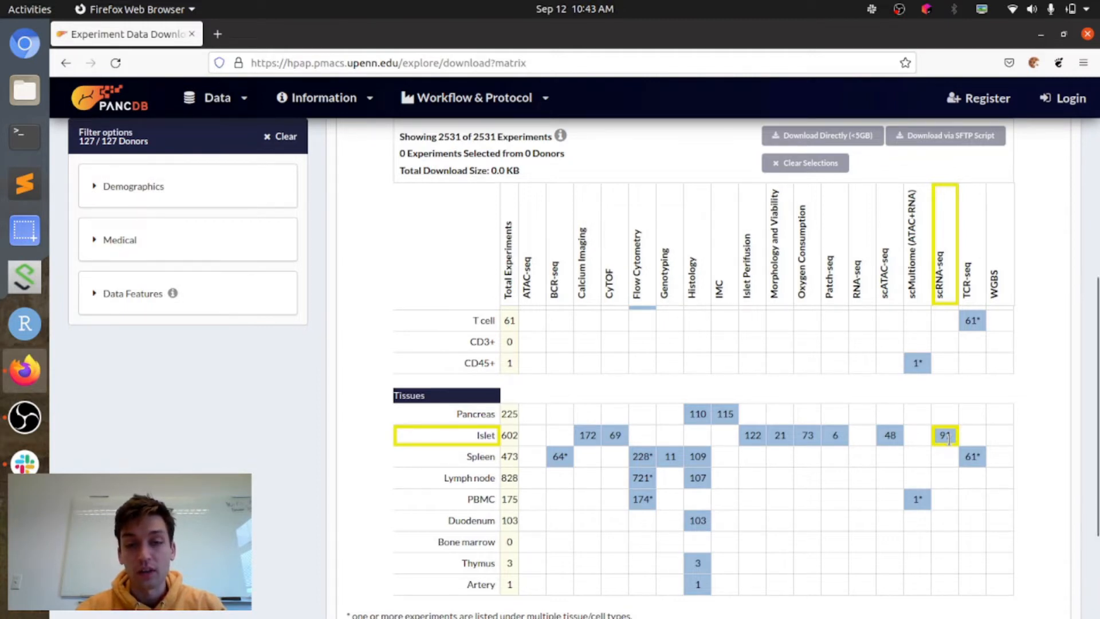
Step: Open the scRNA-Seq Analysis workflow page to view the analysis documentation
click(475, 108)
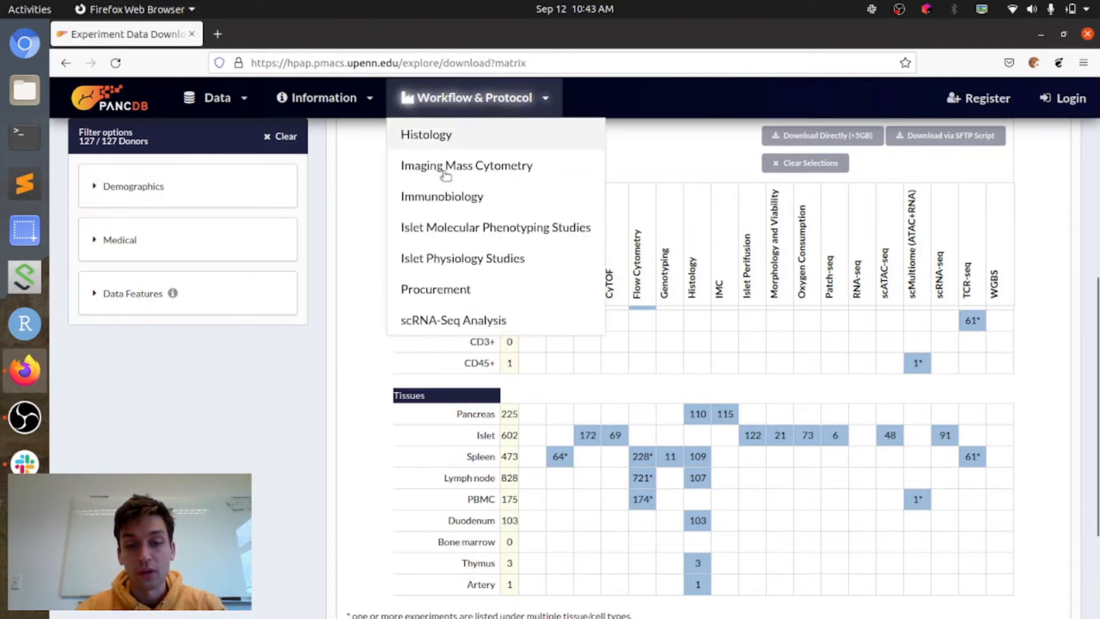
click(418, 320)
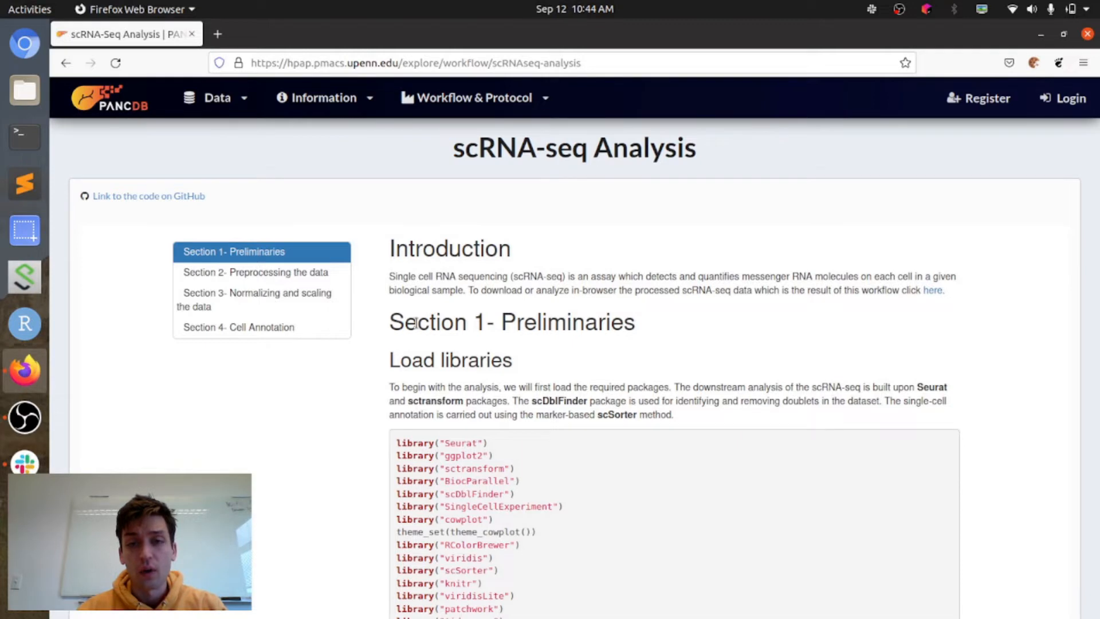
Step: Go to the Interactive Analysis page and explore the Type 1 and Type 2 Diabetes collection in CellxGene
click(211, 101)
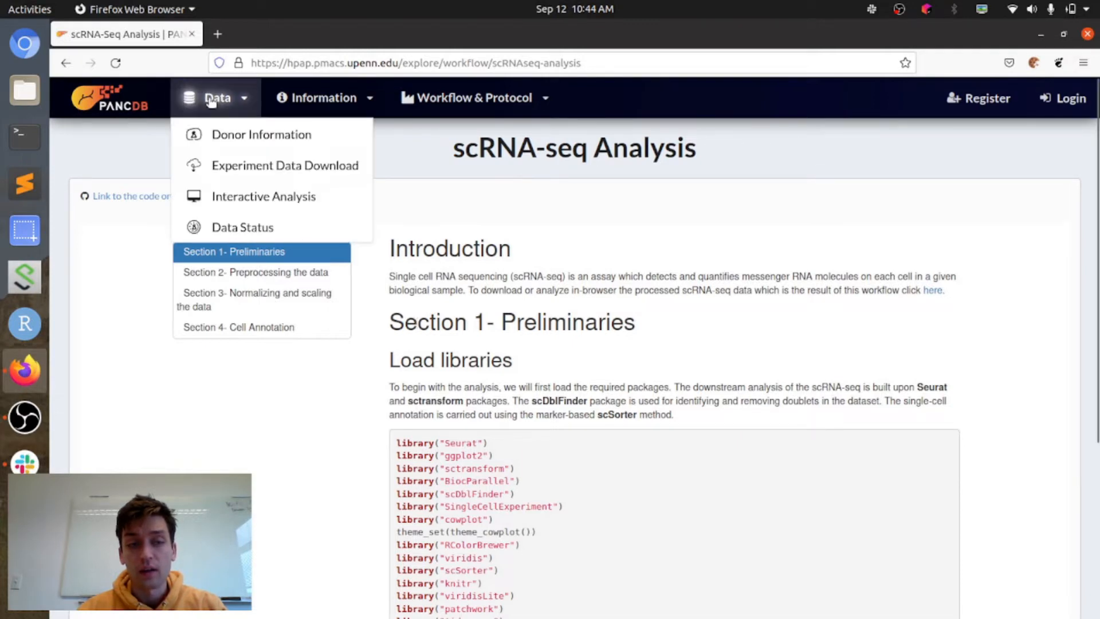
click(230, 197)
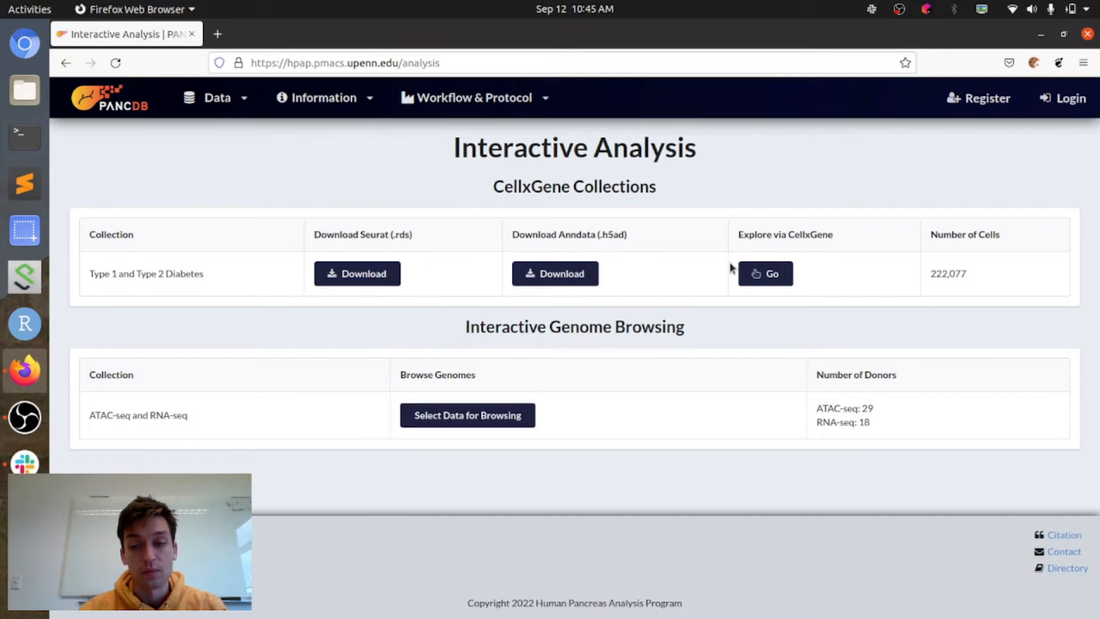
click(765, 272)
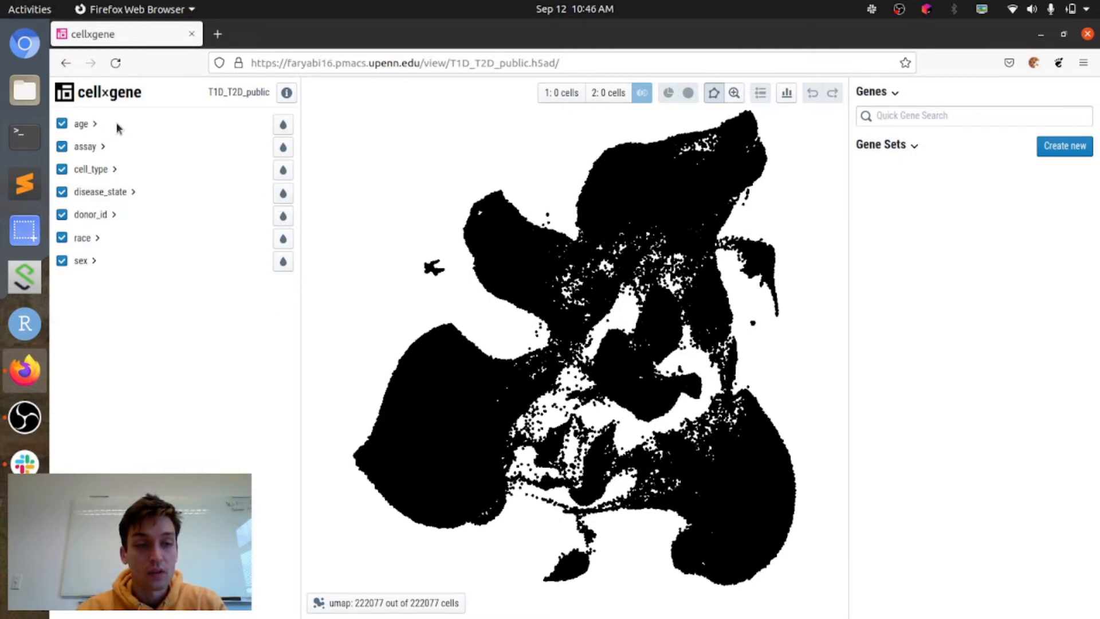
Step: Colour the UMAP first by age, leaving that category collapsed, and second by assay with its values listed
click(94, 125)
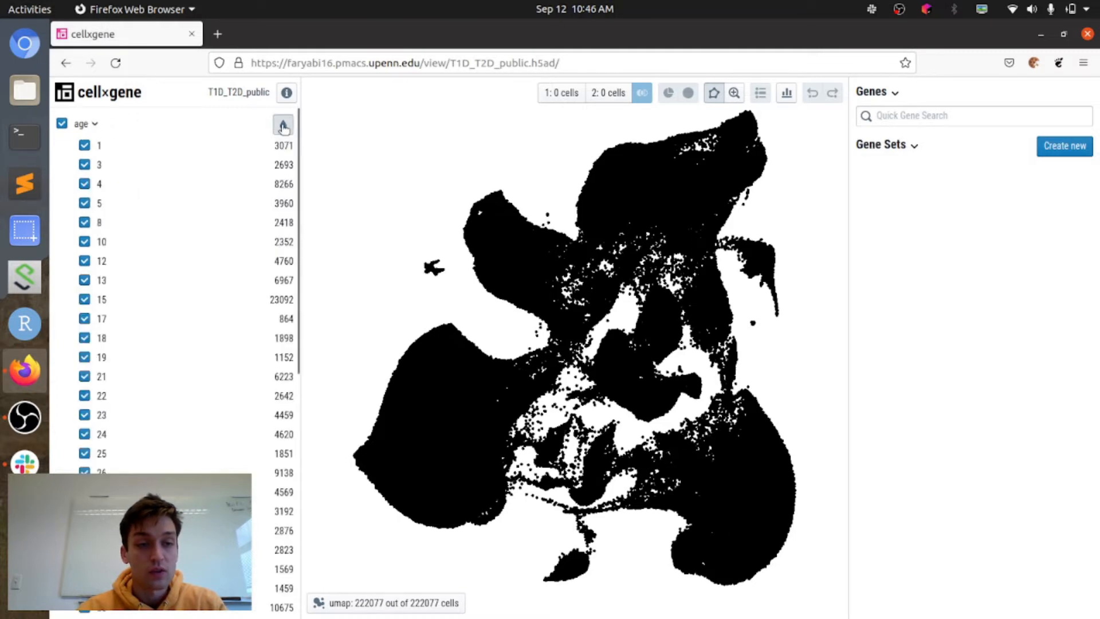
click(282, 124)
click(84, 130)
click(92, 147)
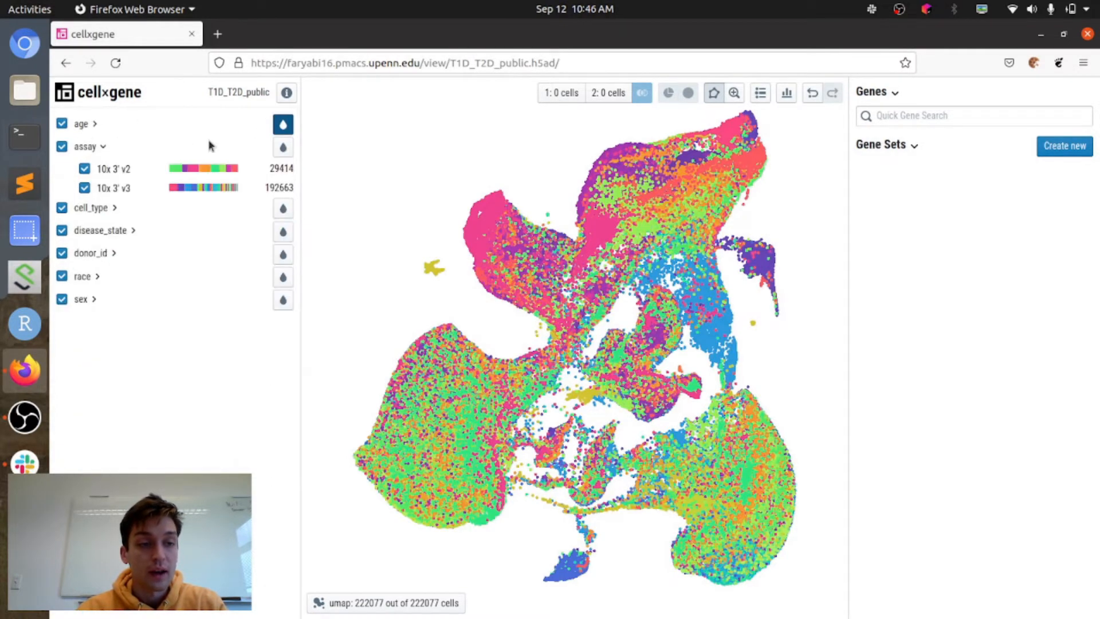
click(282, 148)
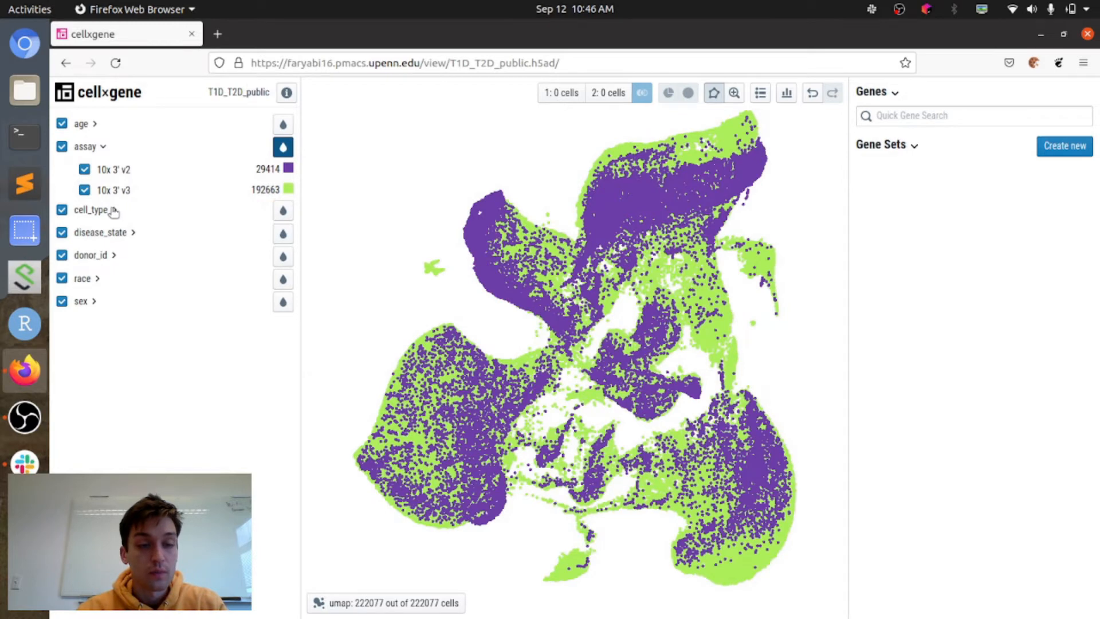
Step: Expand the cell_type and disease_state categories and colour the UMAP by each one in turn
click(112, 211)
click(283, 211)
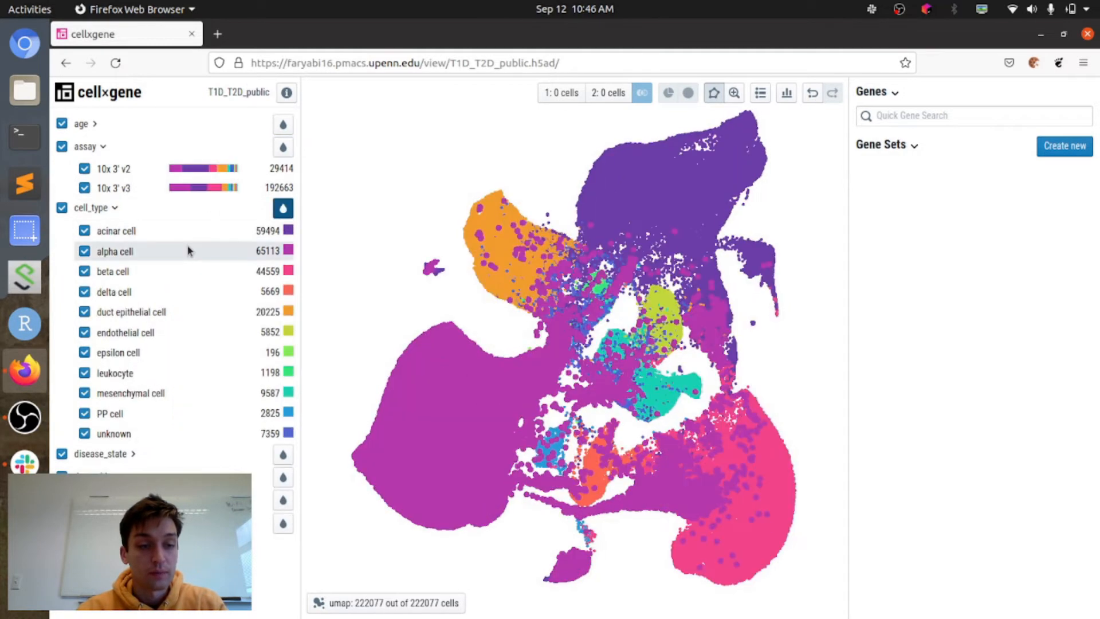
click(109, 452)
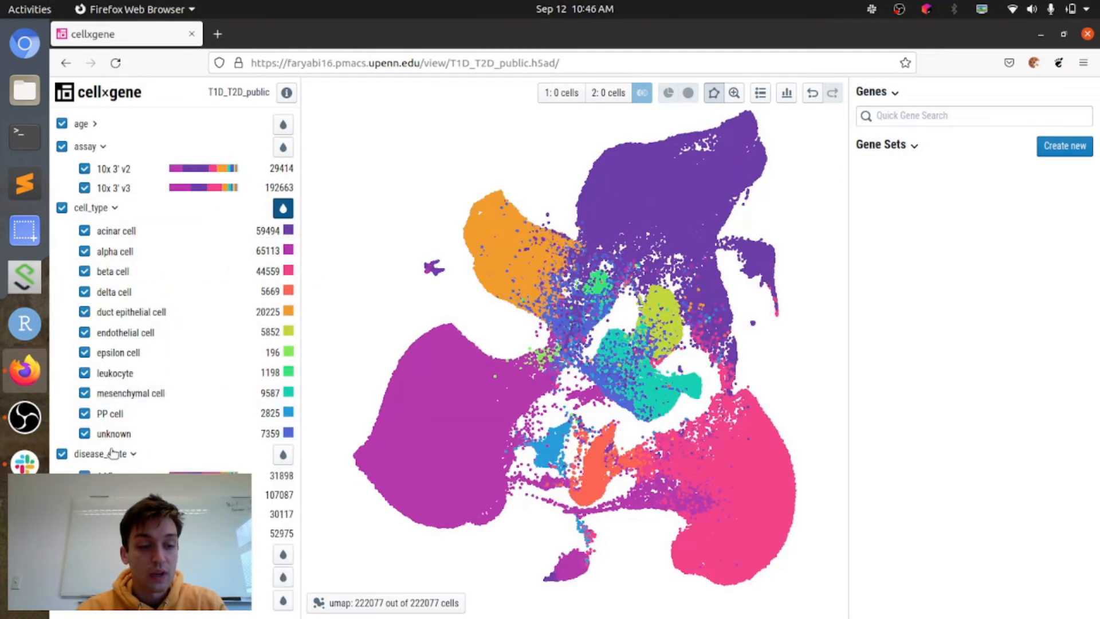
click(283, 456)
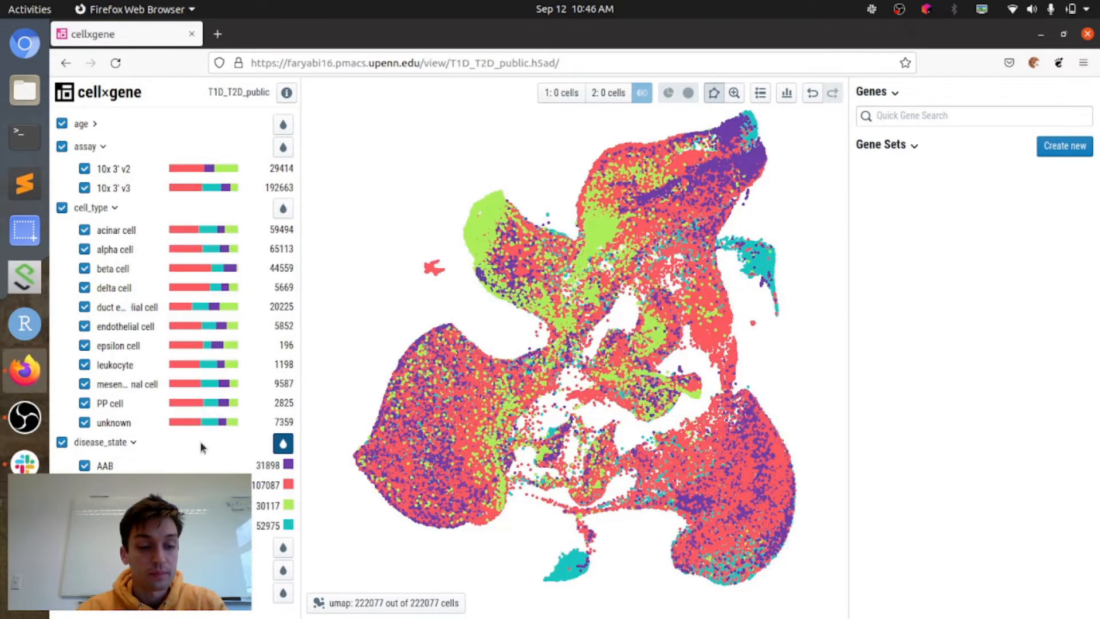
Step: Colour the UMAP by donor_id, look through the donor list, and collapse the disease_state category
click(283, 549)
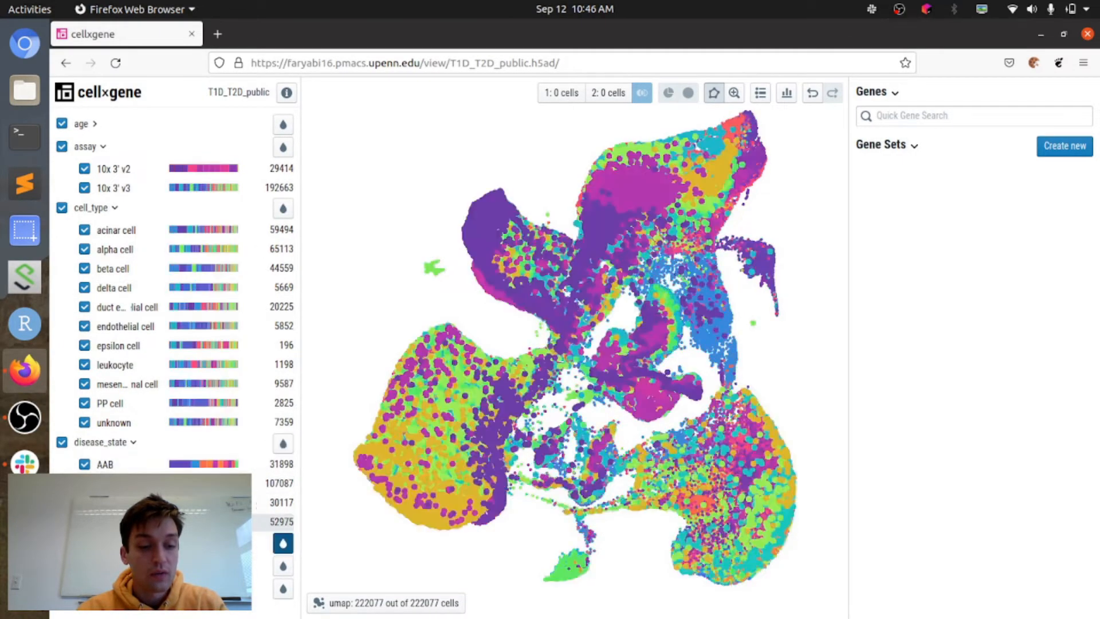
click(117, 442)
scroll(129, 365, down, 15)
scroll(129, 365, up, 1)
scroll(129, 365, up, 15)
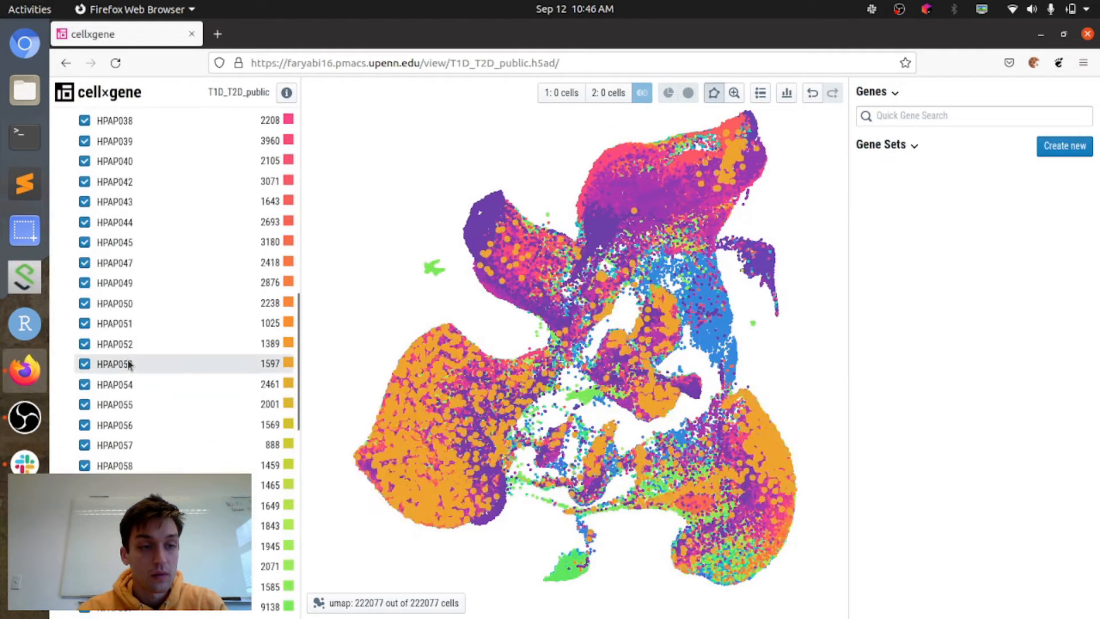
scroll(120, 344, down, 3)
Step: Expand the race and sex categories and colour the UMAP by each one in turn
click(91, 325)
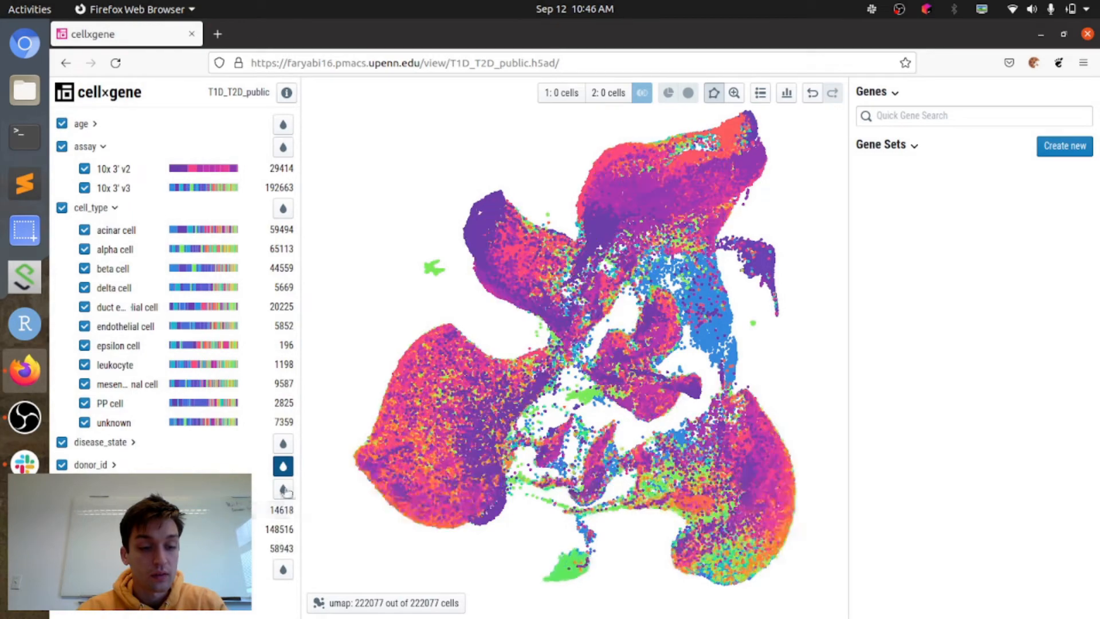
click(283, 489)
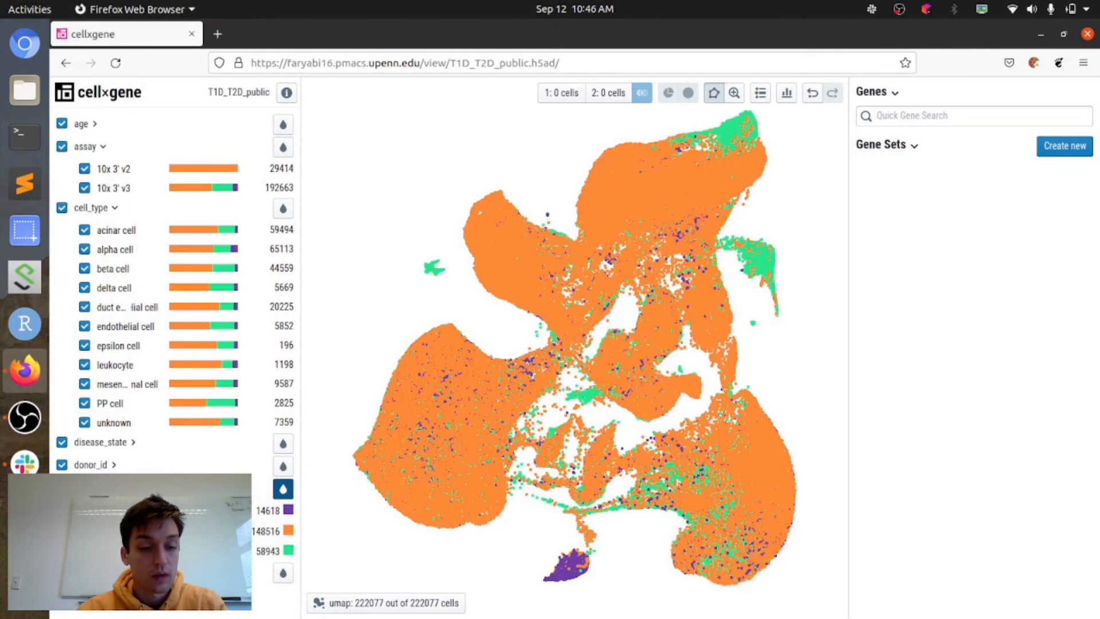
click(84, 573)
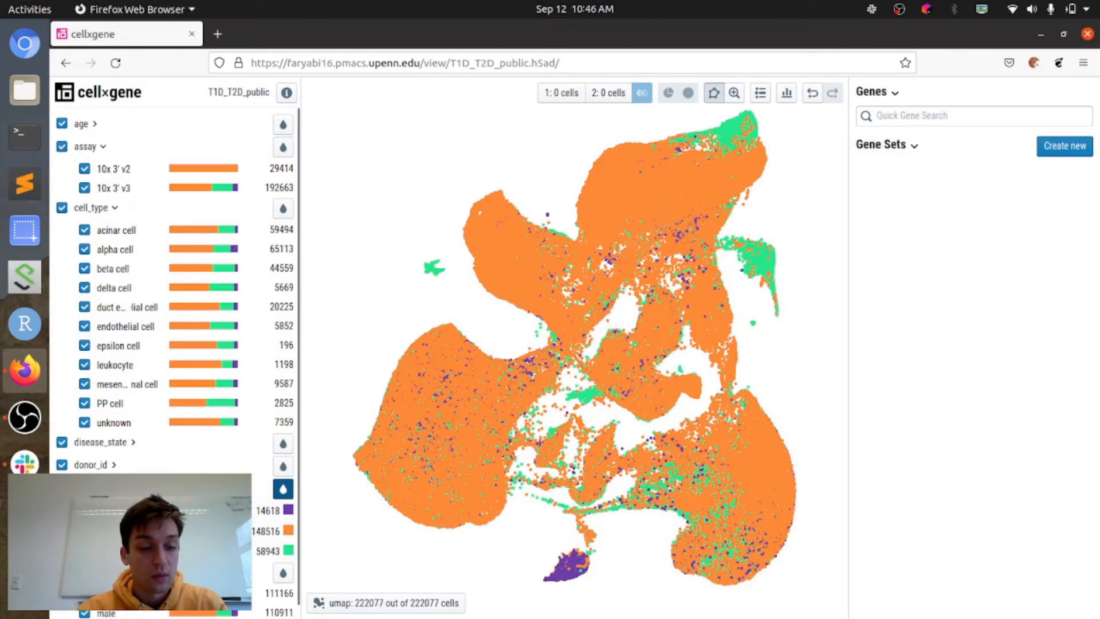
click(283, 573)
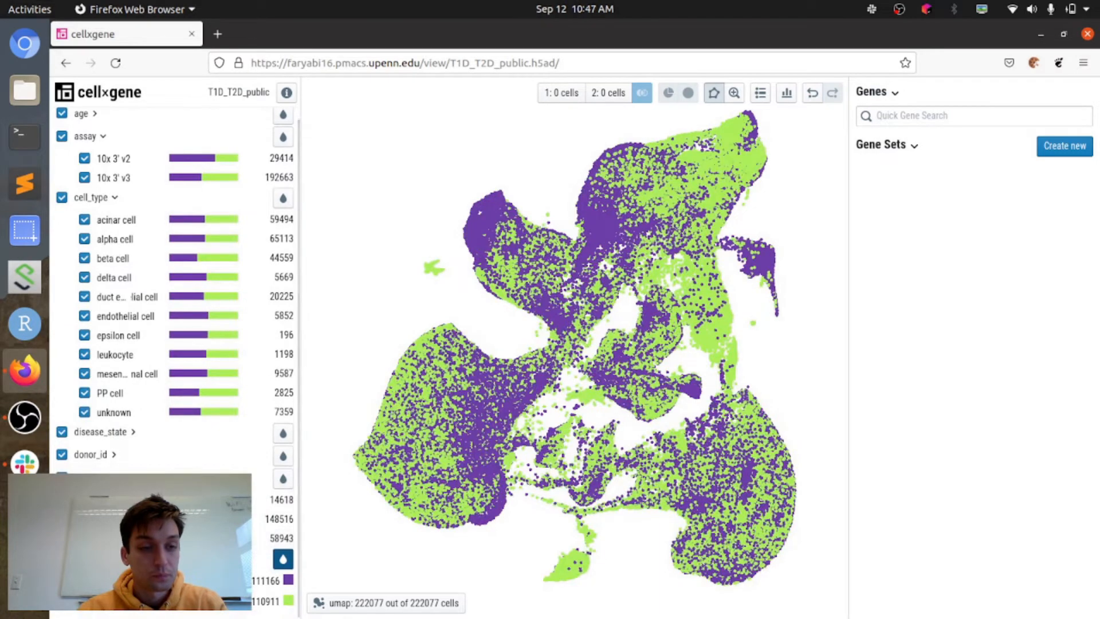
Step: Expand the disease_state category again and colour the UMAP by disease state
scroll(174, 362, up, 1)
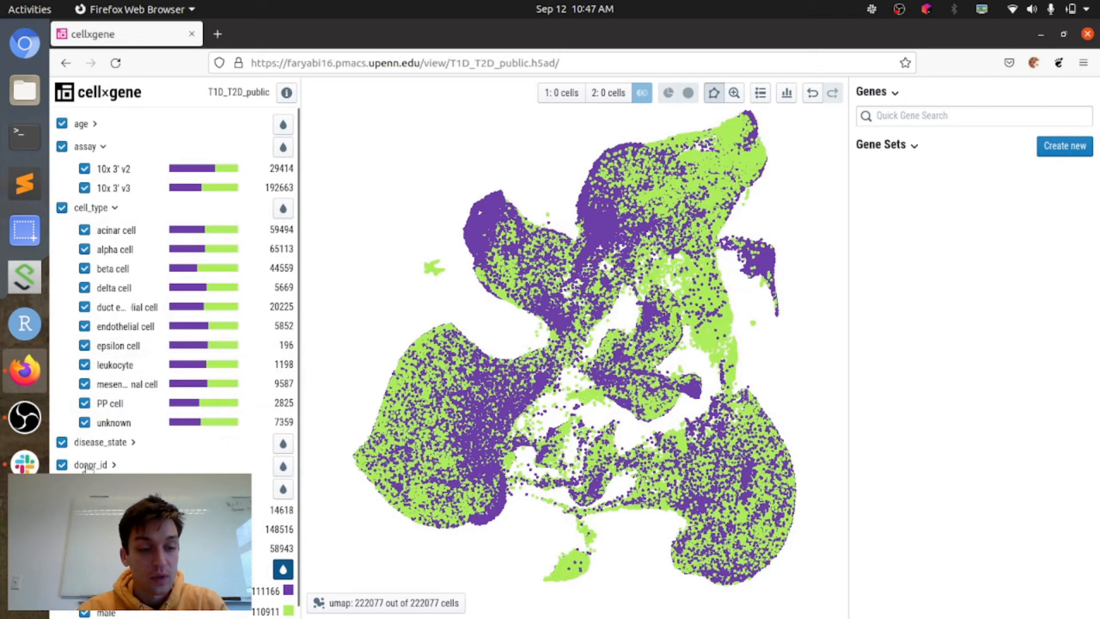
click(128, 444)
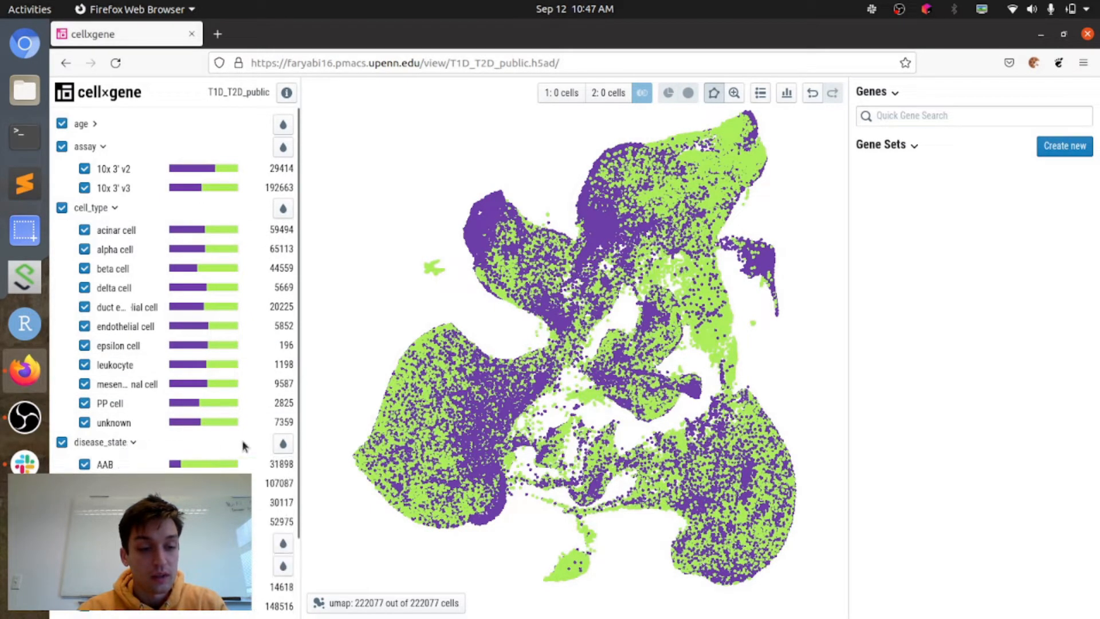
click(282, 444)
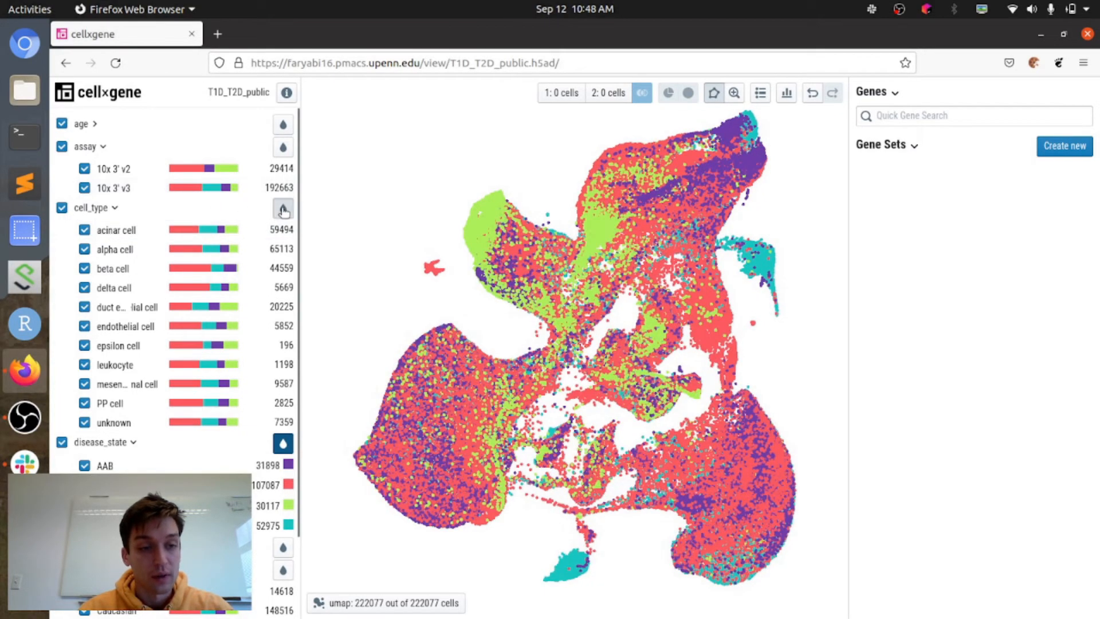
Step: Colour the UMAP by cell_type and show the category labels on the graph
click(283, 210)
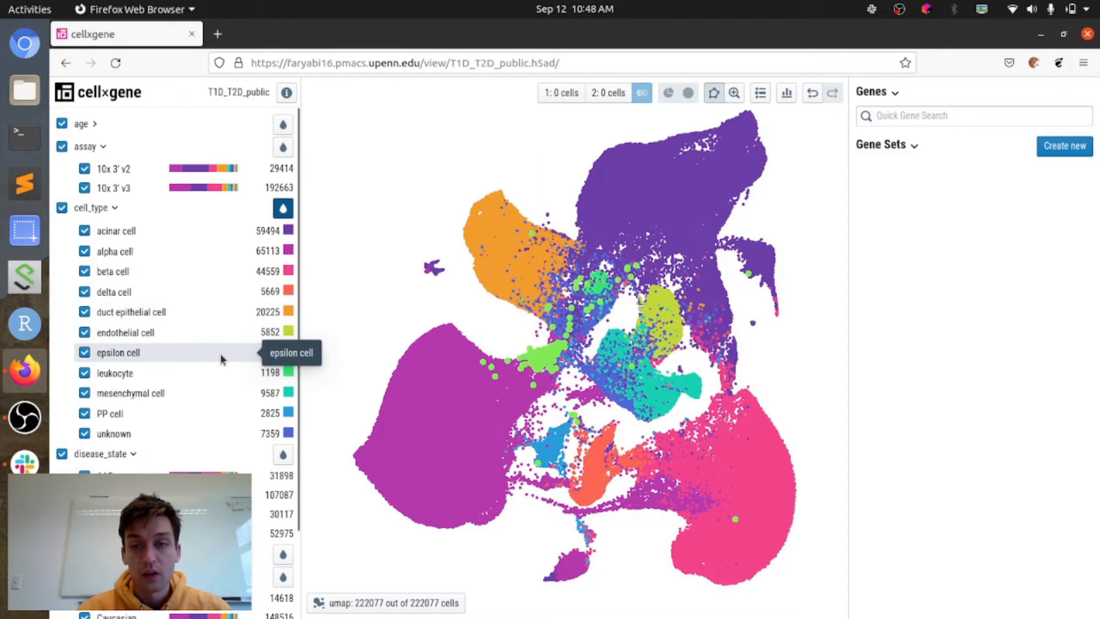
click(761, 98)
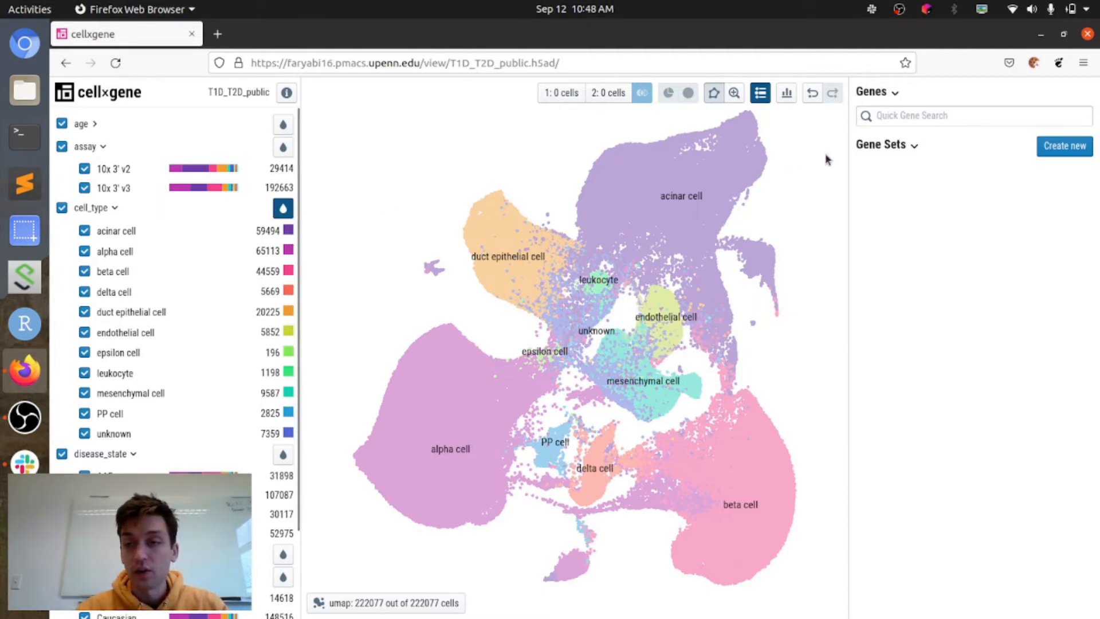
Step: Add the gene CPA1 through the gene search and colour the UMAP by its expression
click(928, 116)
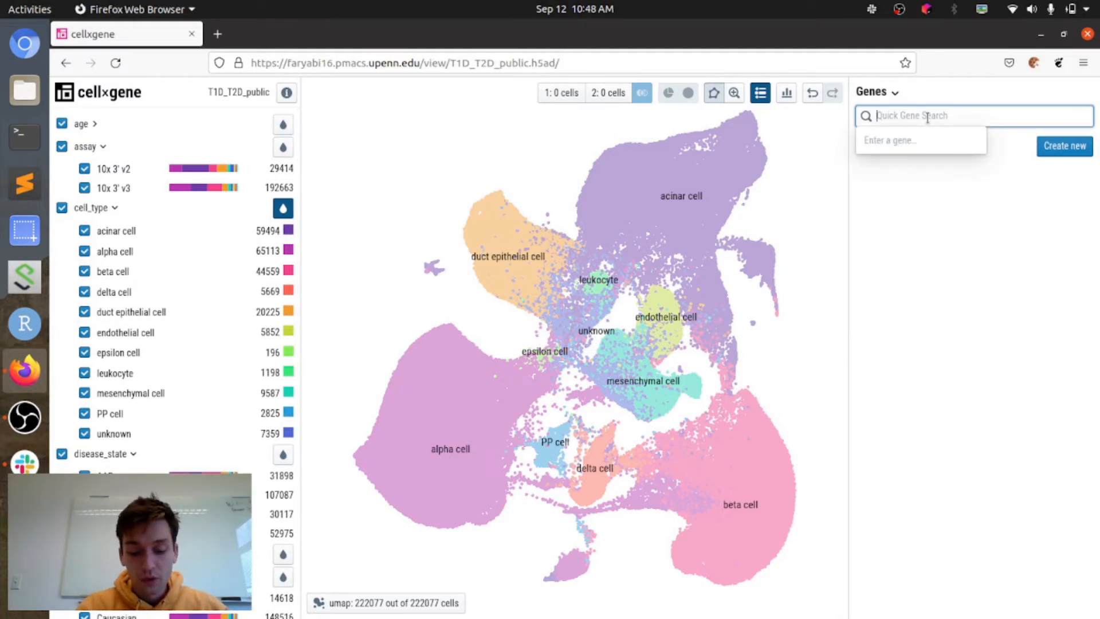
text(cpa21)
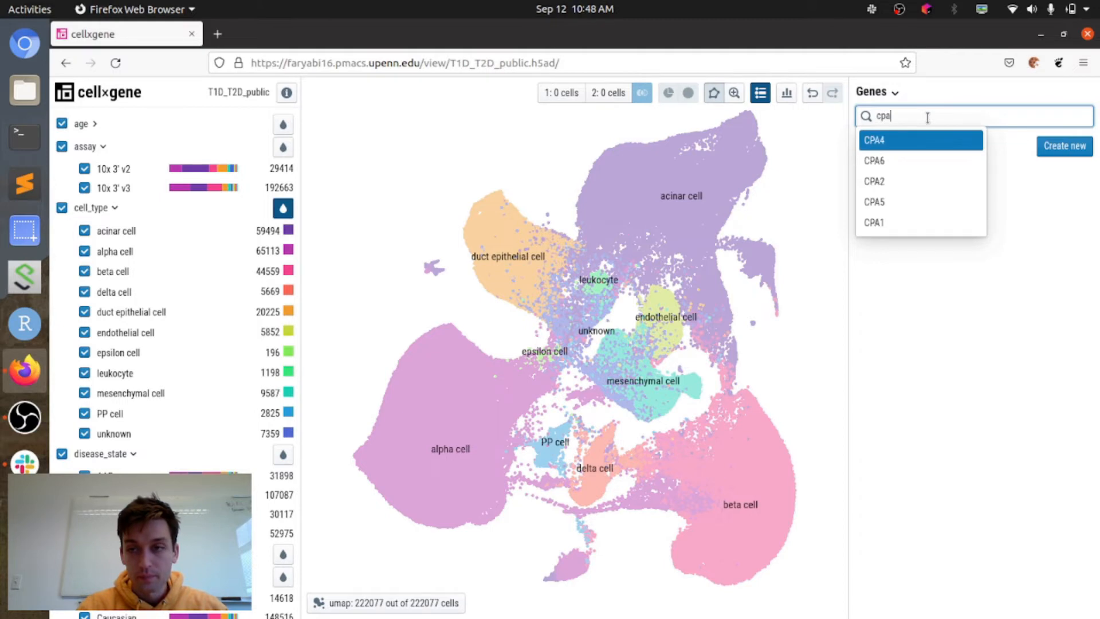
key(BackSpace)
key(BackSpace)
text(1)
key(Return)
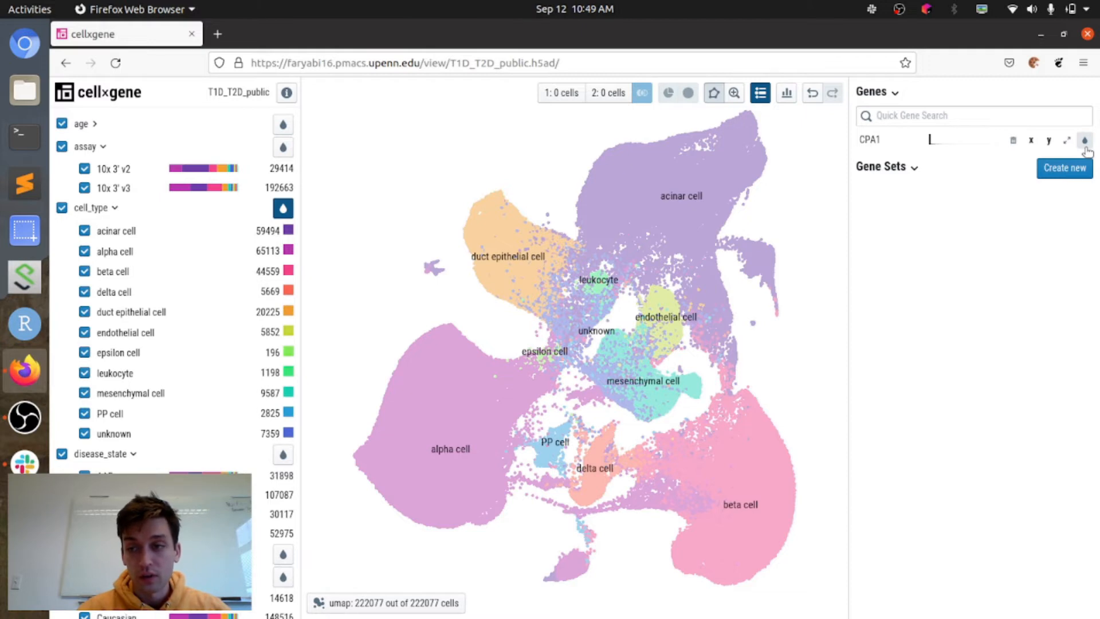
click(1089, 142)
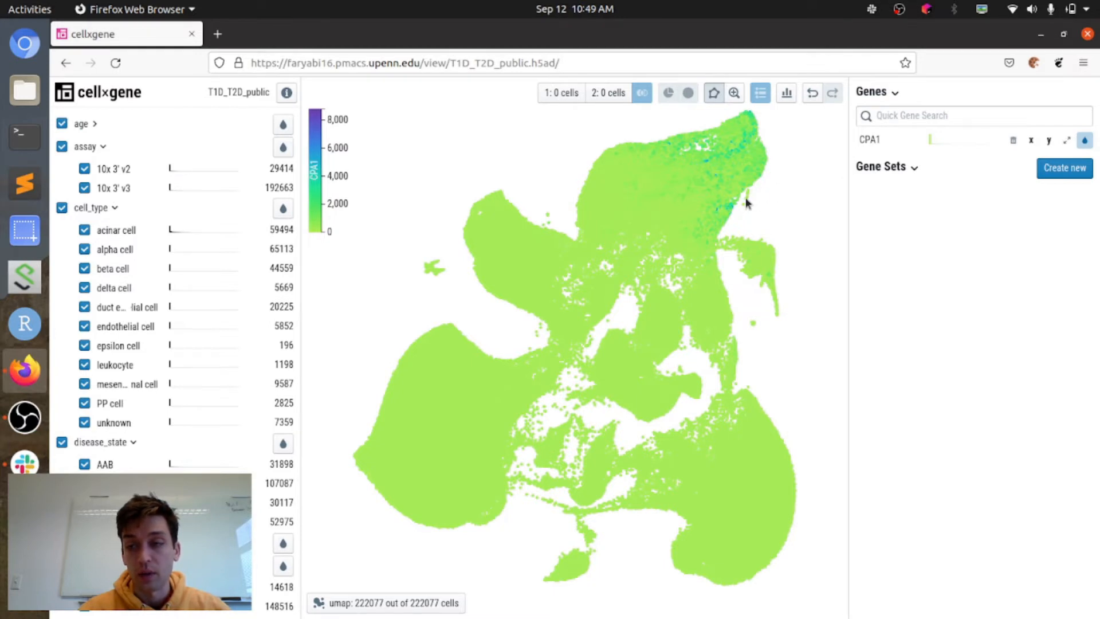
Step: Expand the CPA1 histogram, select nearly its whole expression range above zero, and clear that selection
click(1070, 141)
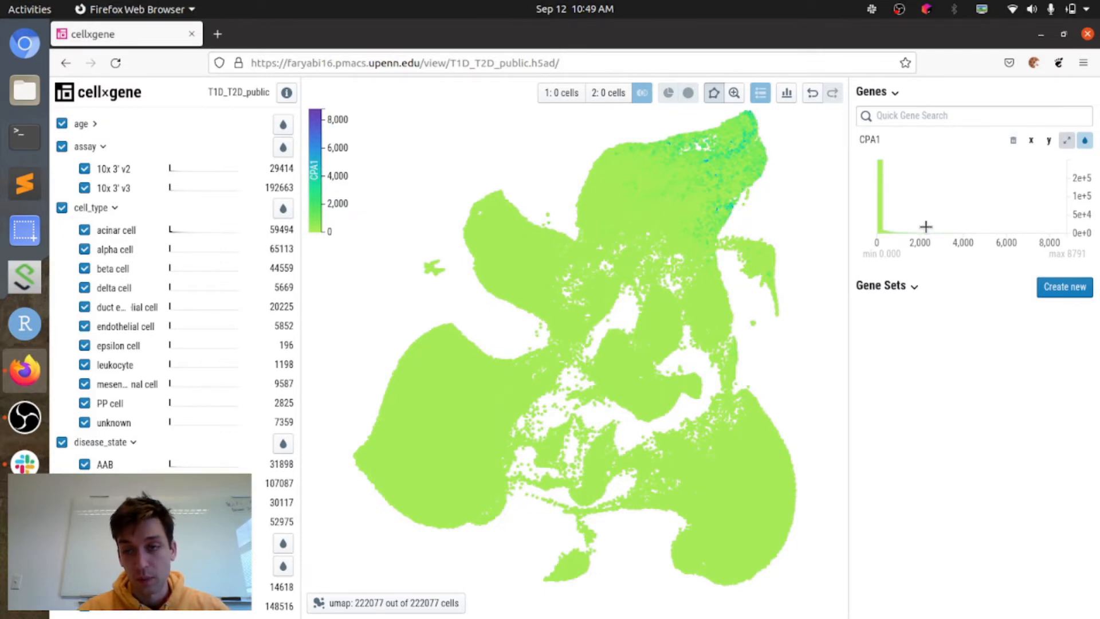
click(1055, 189)
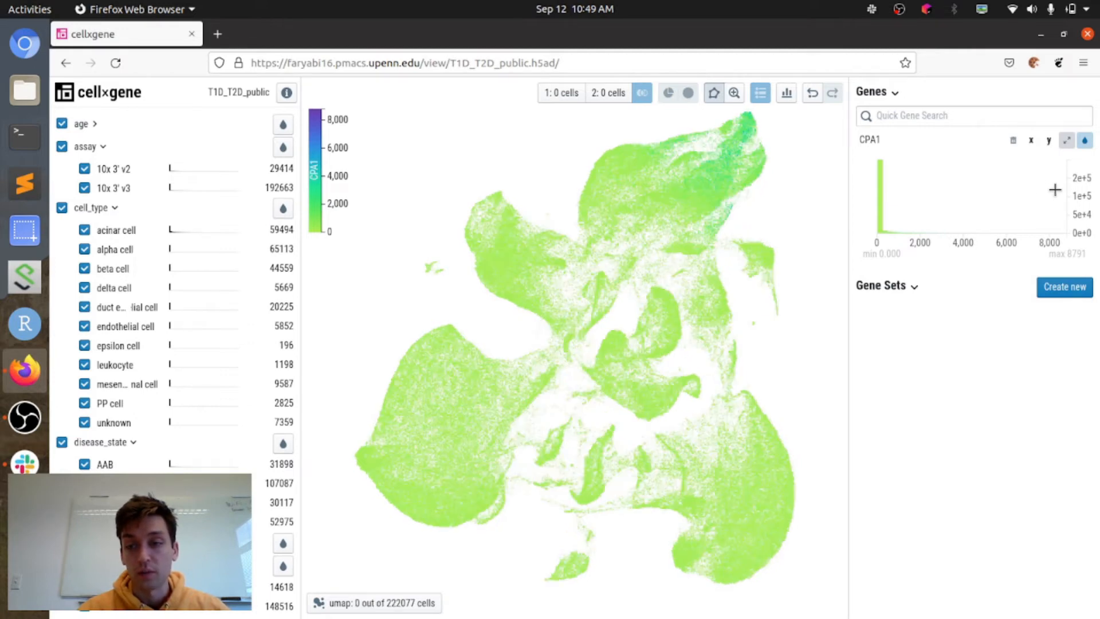
mouse_move(1056, 189)
mouse_down()
mouse_move(985, 200)
mouse_move(886, 175)
mouse_up()
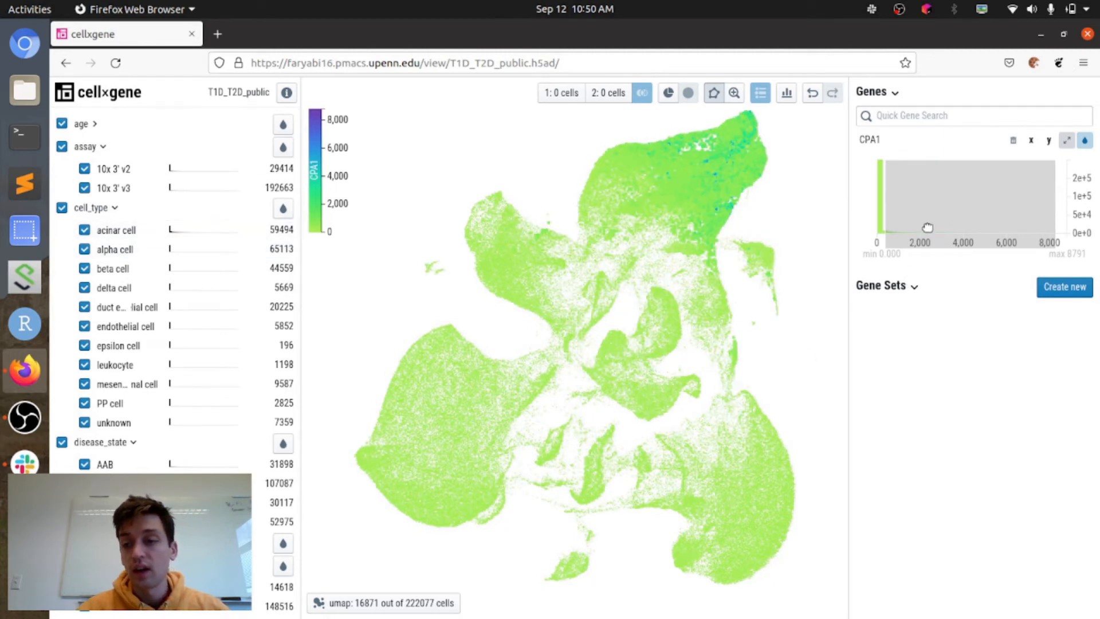
click(881, 197)
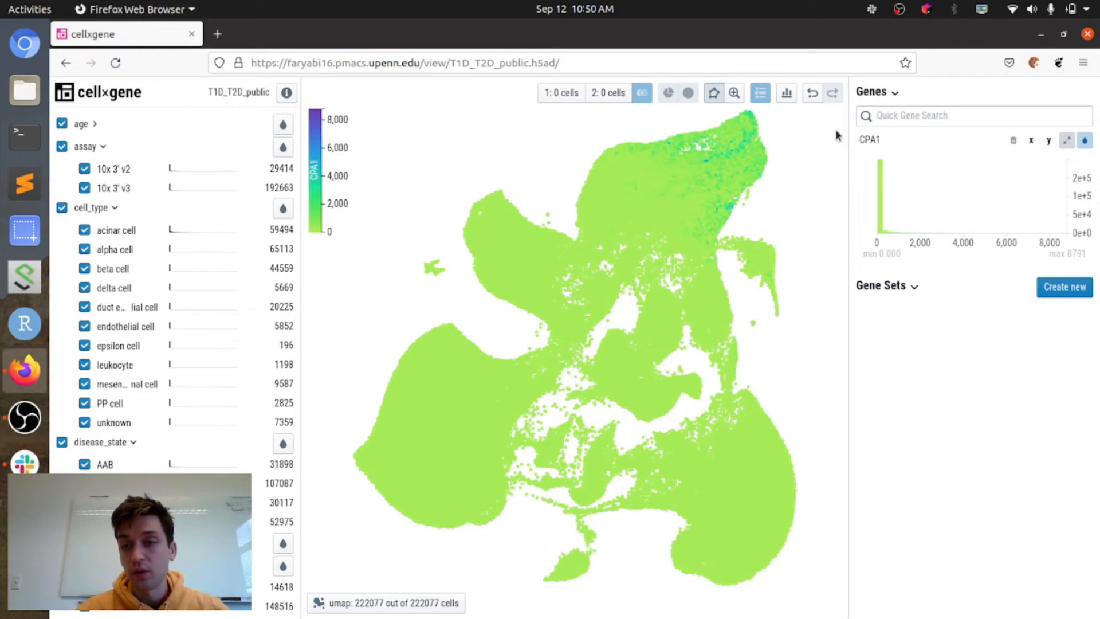
Step: Clip all continuous values to the 85–99 percentile range
click(788, 95)
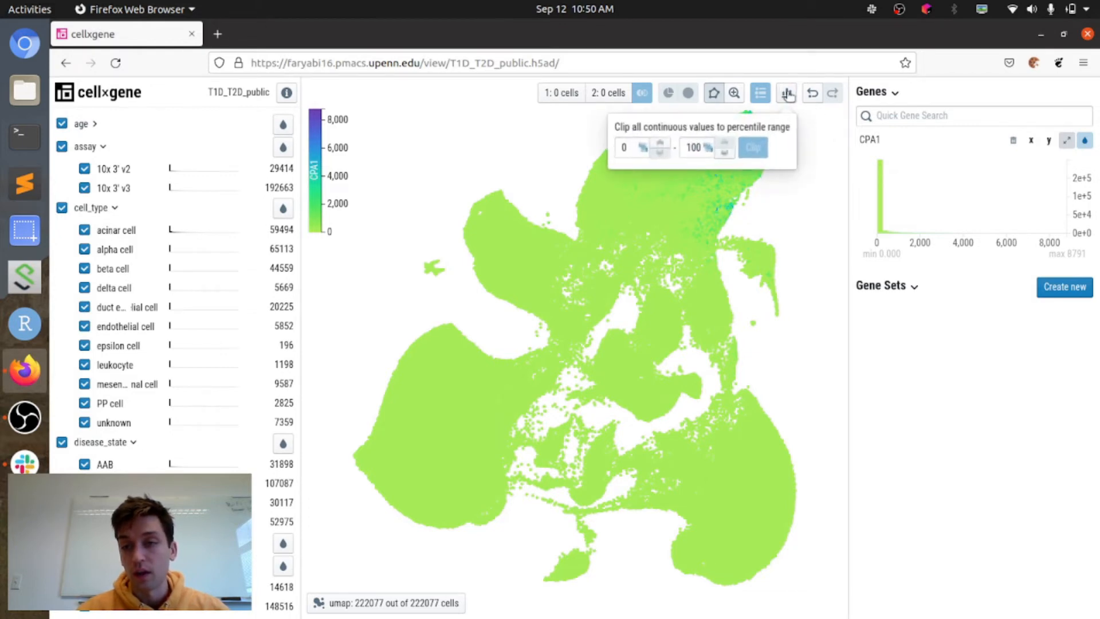
click(639, 148)
double_click(639, 148)
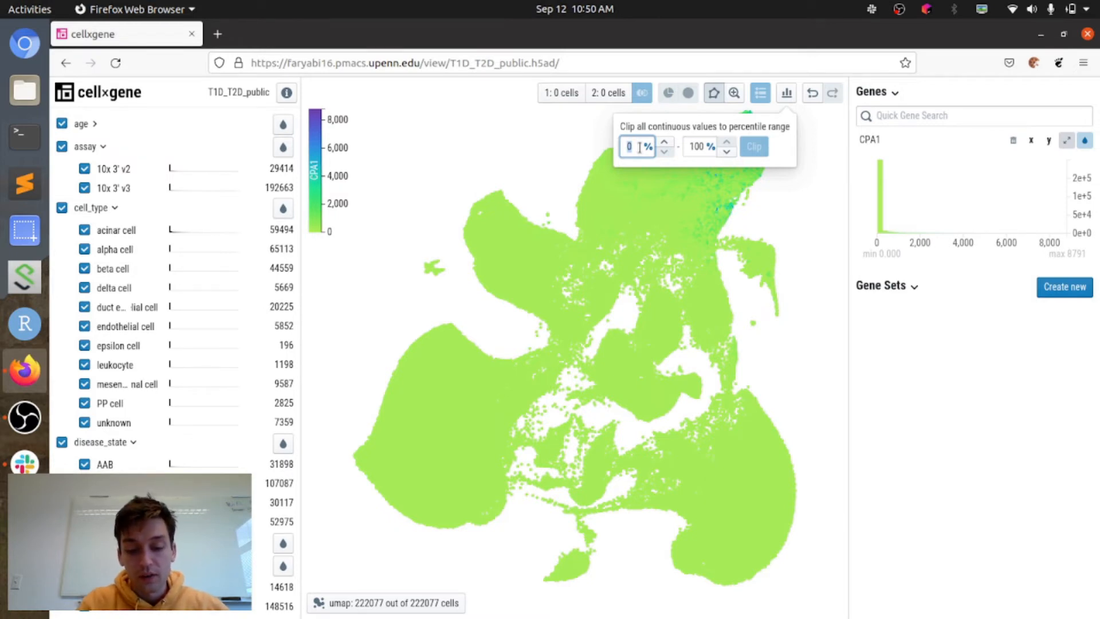
text(85)
key(Tab)
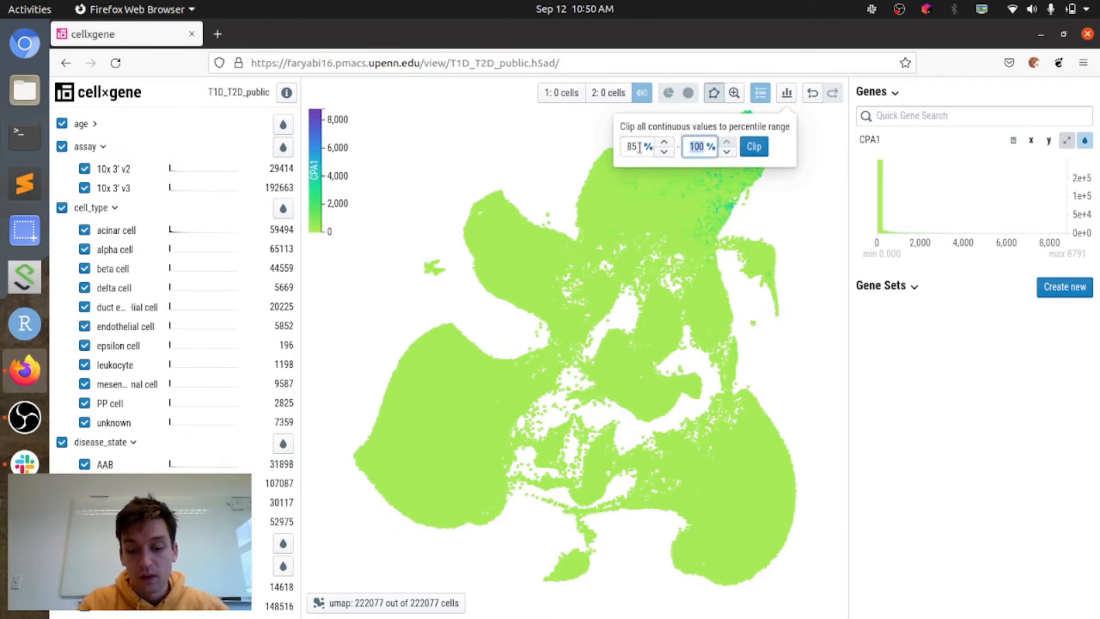
text(99)
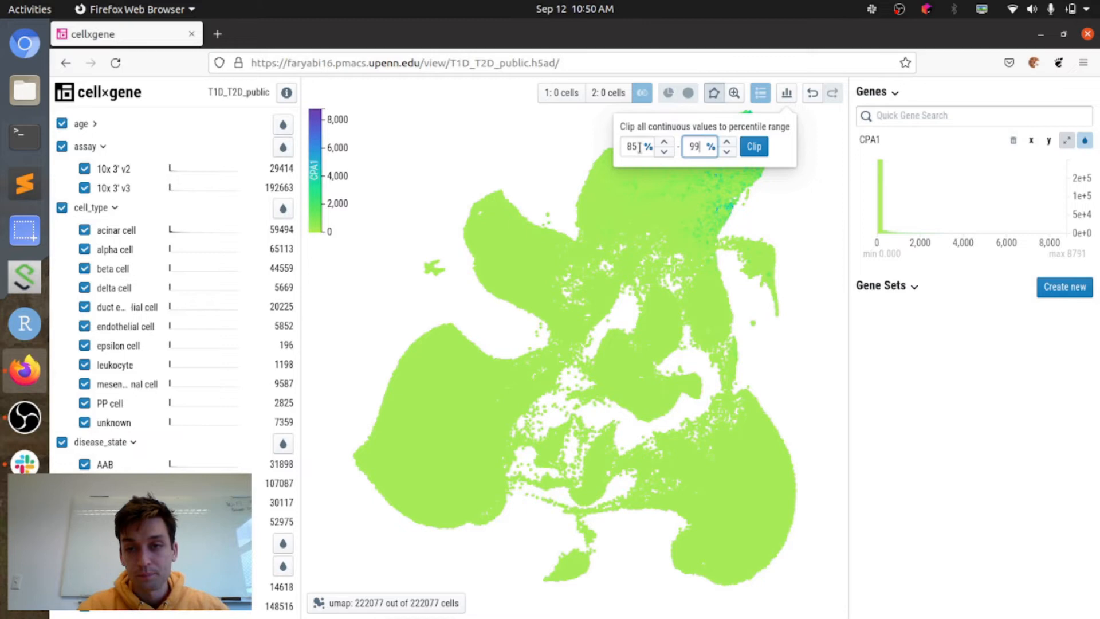
click(749, 147)
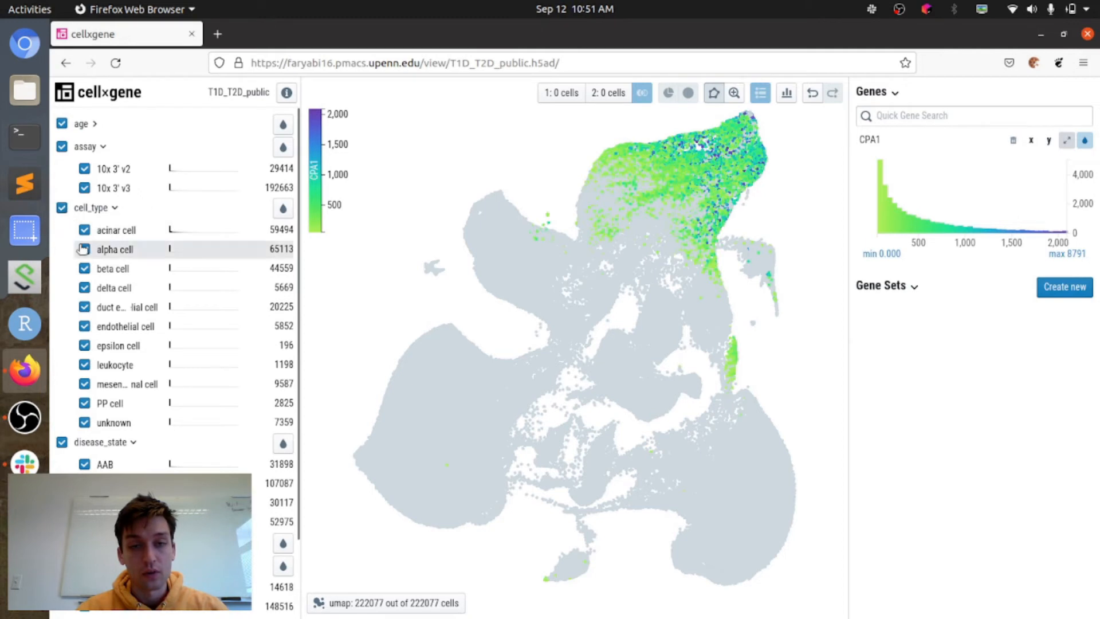
Step: Deselect all cell types and keep only Control selected under disease_state
scroll(55, 249, down, 3)
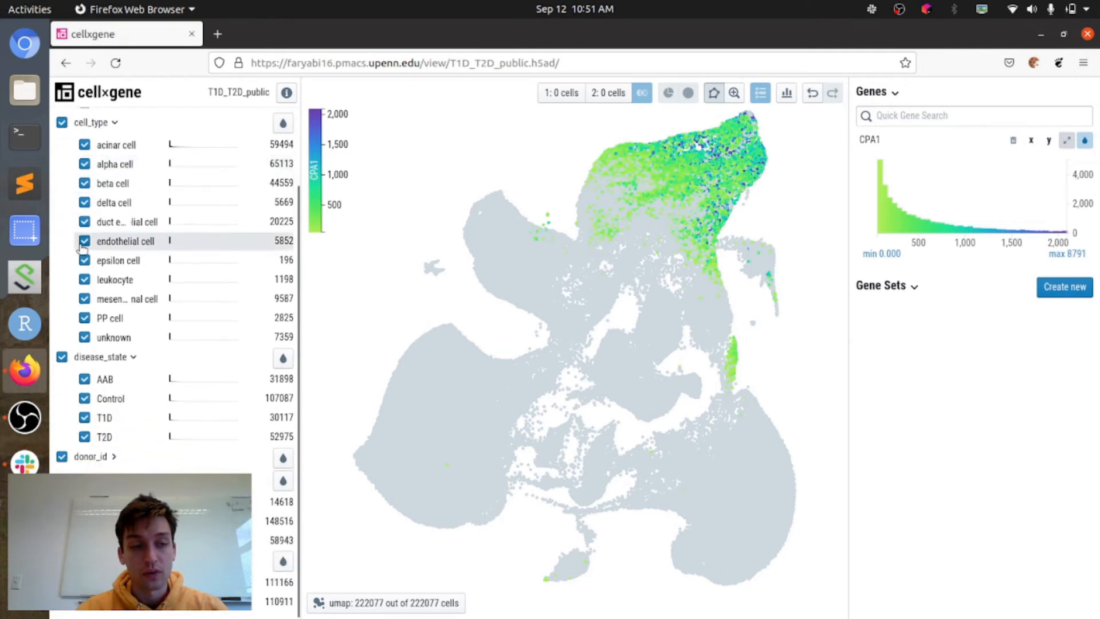
click(62, 122)
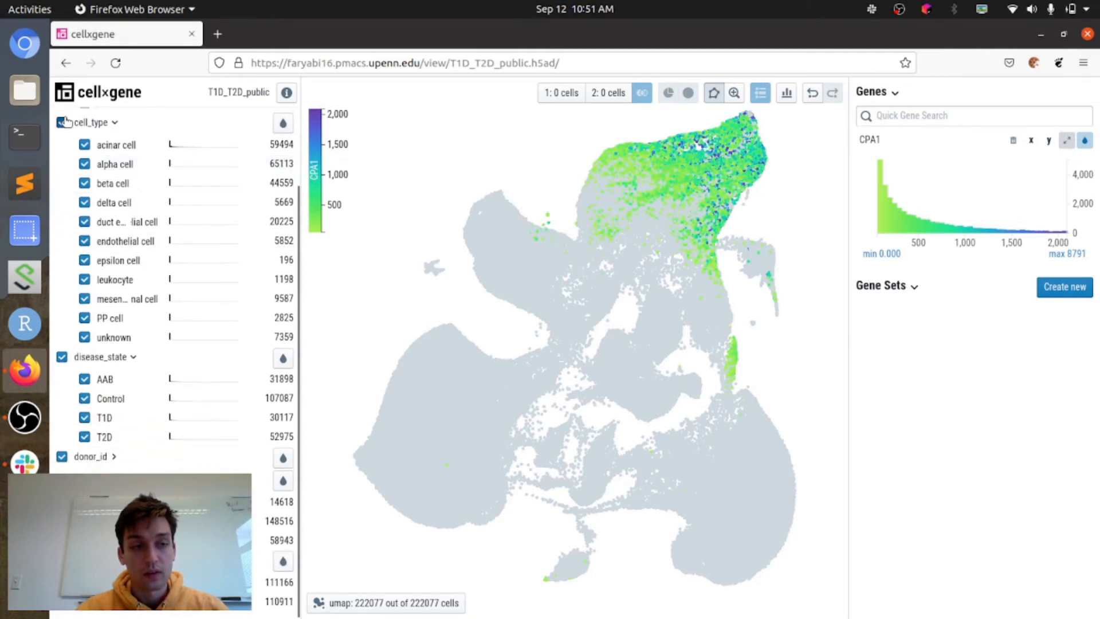
click(62, 356)
click(85, 400)
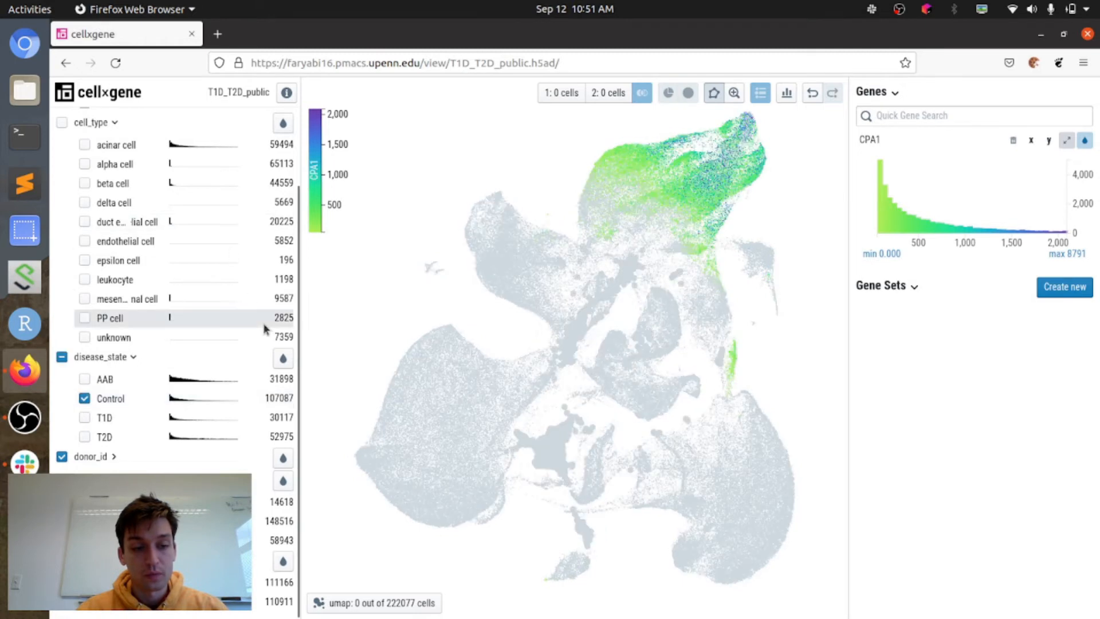
Step: Colour the UMAP by disease_state and hide the category labels on the graph
click(284, 358)
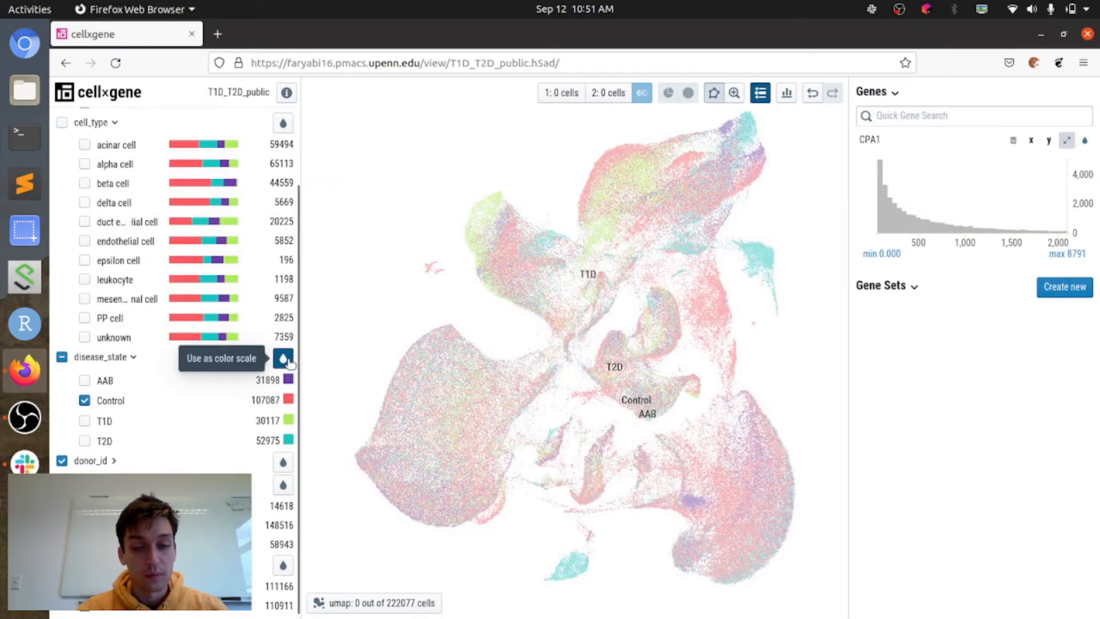
click(643, 93)
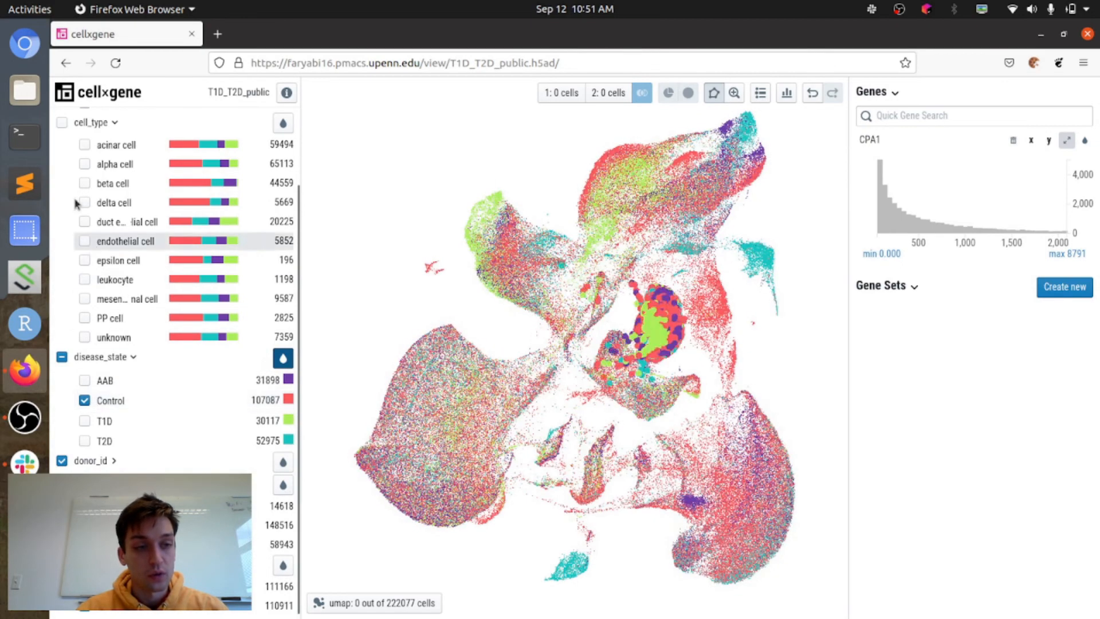
Step: Compute differential expression between Control acinar cells as population 1 and all other Control cell types as population 2
click(85, 145)
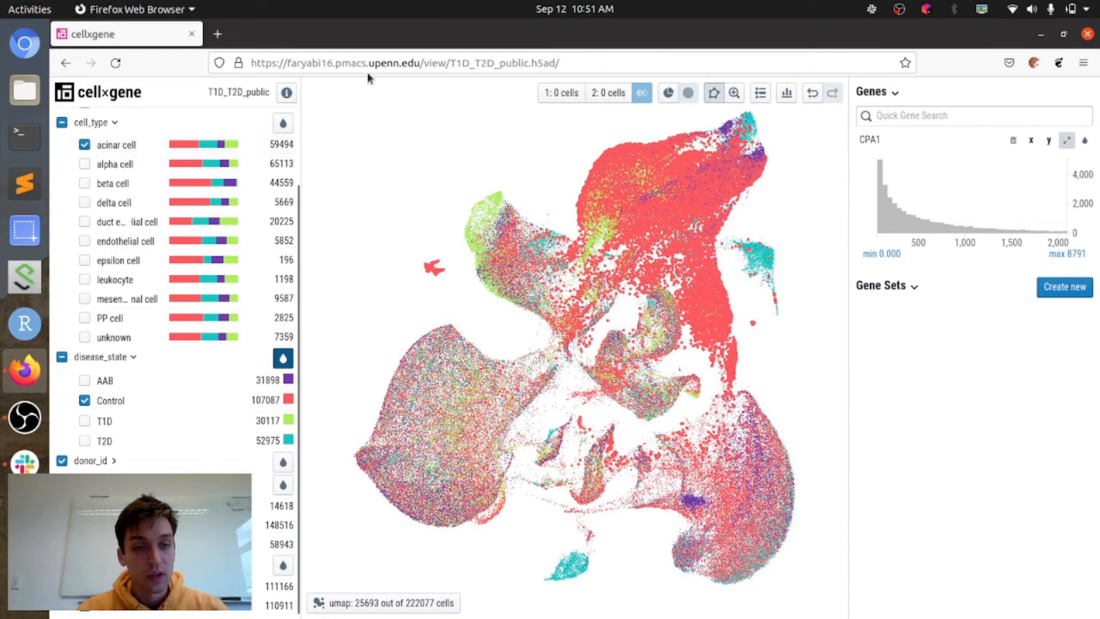
click(566, 100)
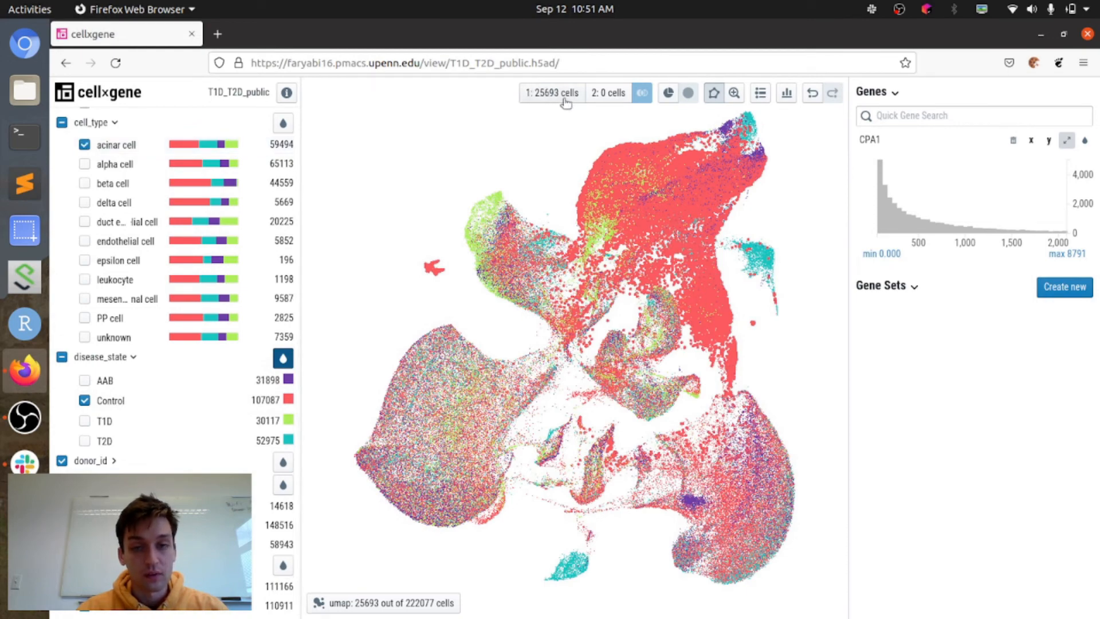
click(62, 123)
click(84, 144)
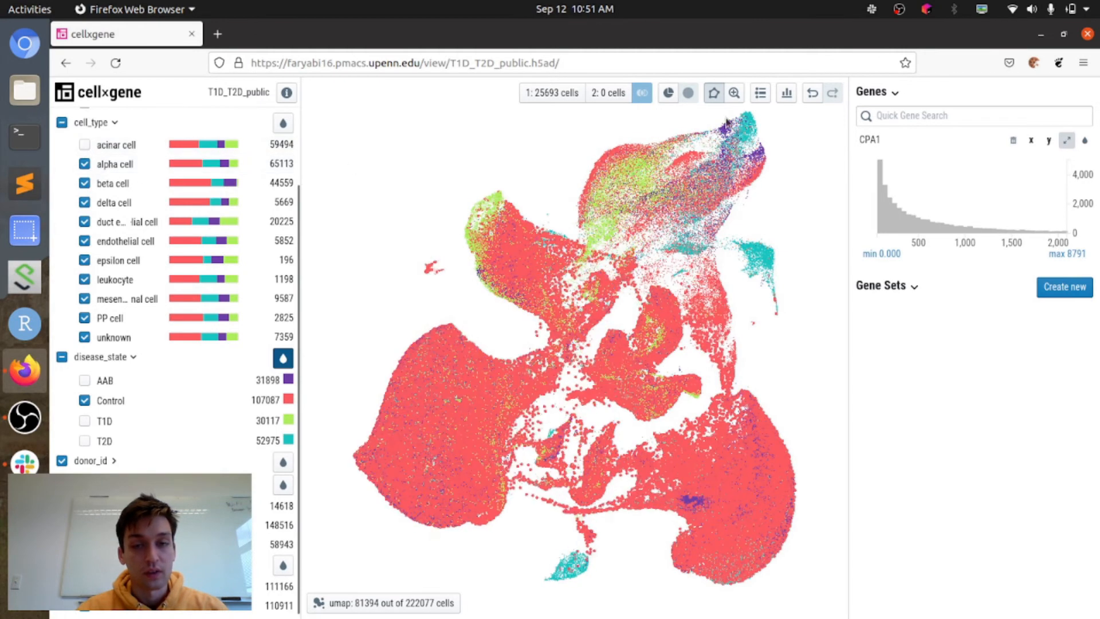
click(602, 92)
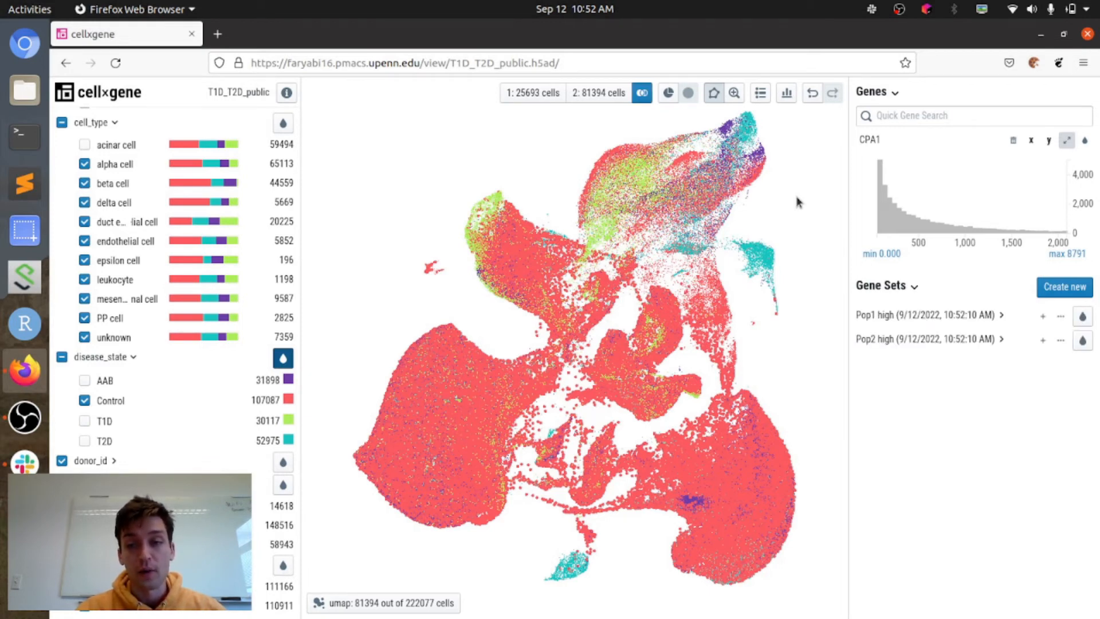
Step: Reset the clipping of all continuous values to the full 0–100 percentile range
click(787, 94)
click(632, 146)
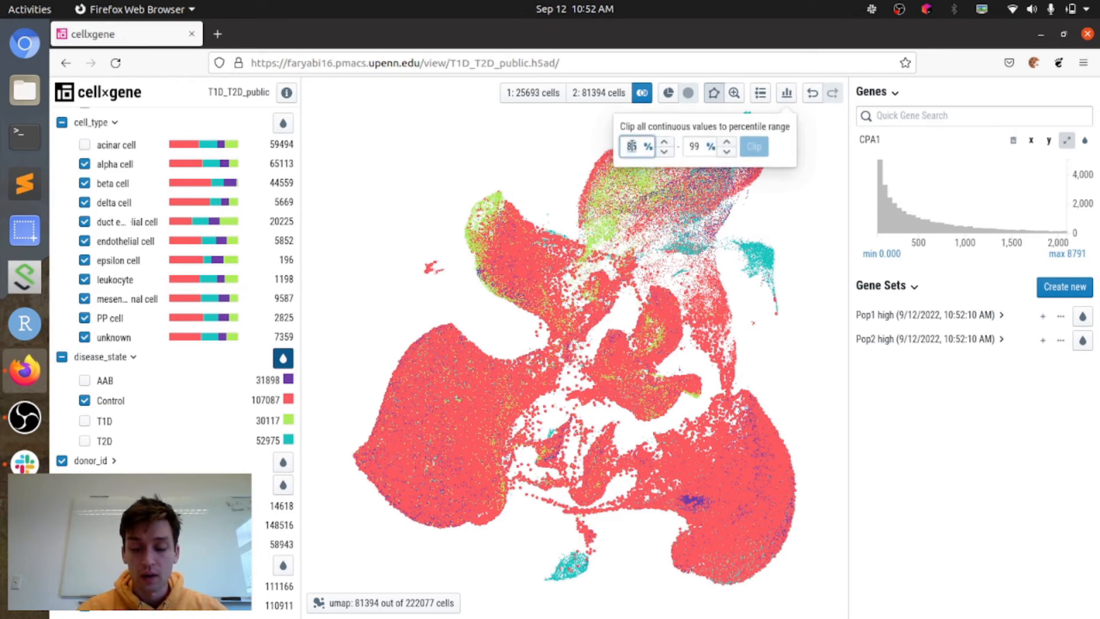
key(BackSpace)
key(BackSpace)
text(0)
key(Tab)
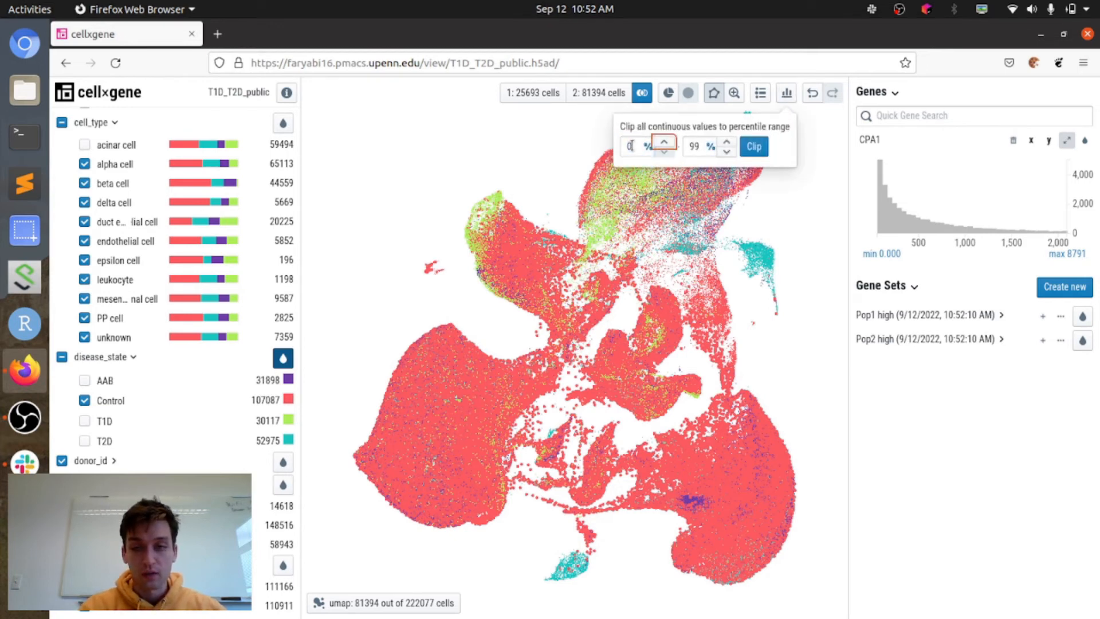
key(Tab)
key(Tab)
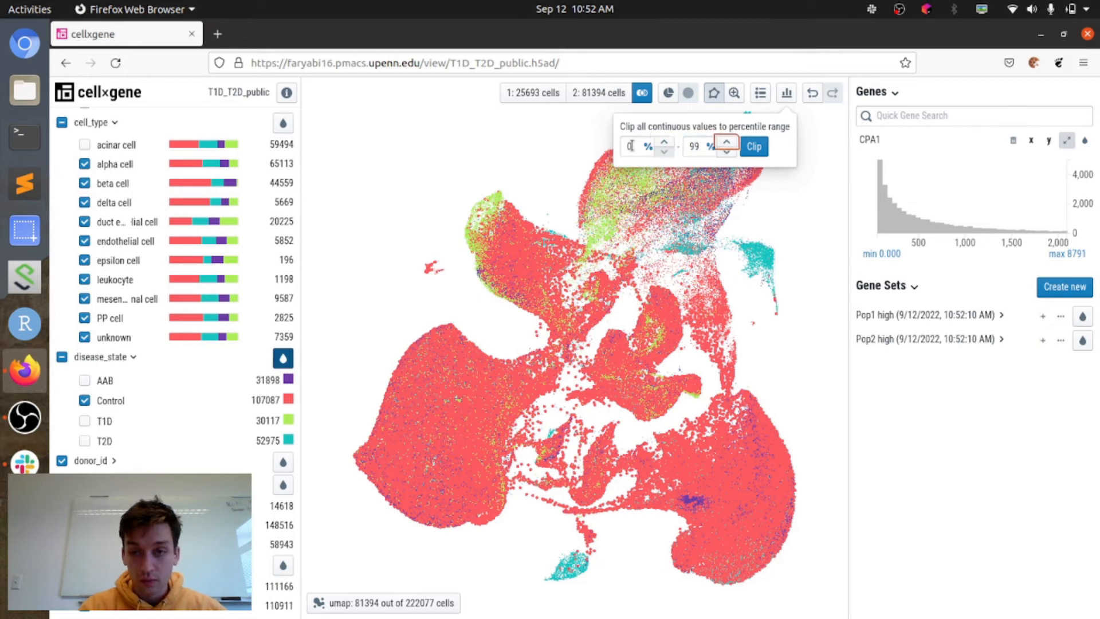
double_click(691, 150)
text(100)
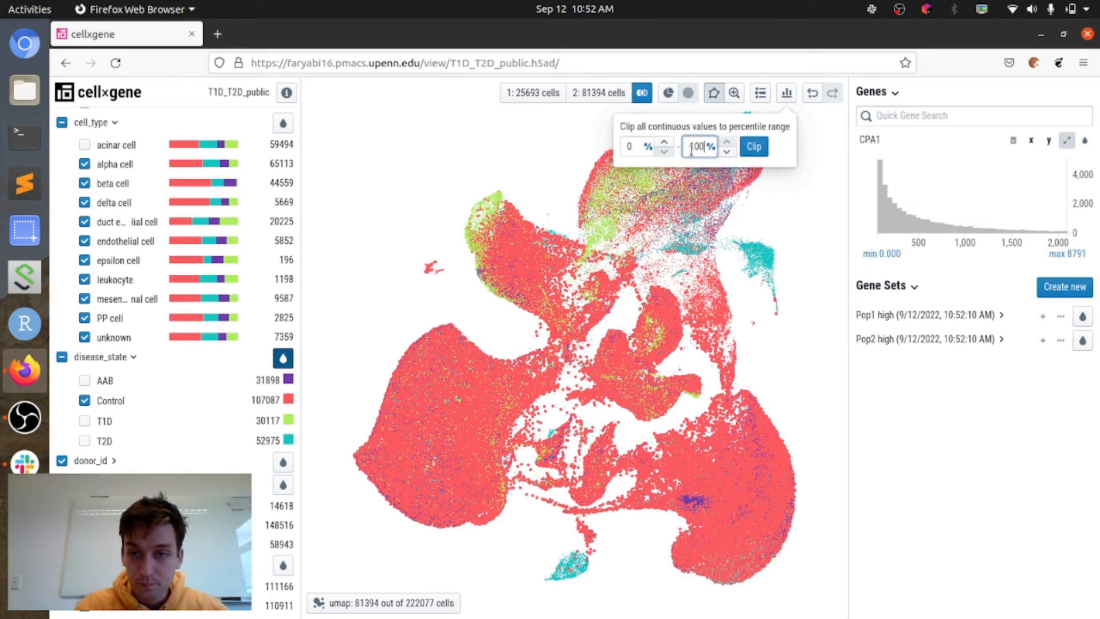
click(754, 147)
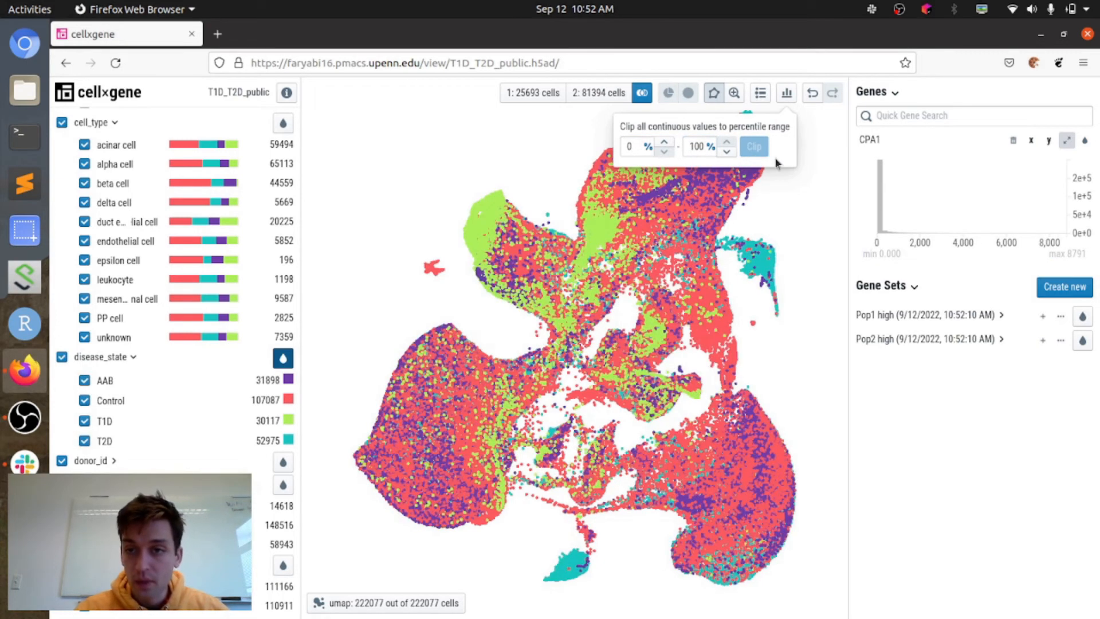
click(785, 92)
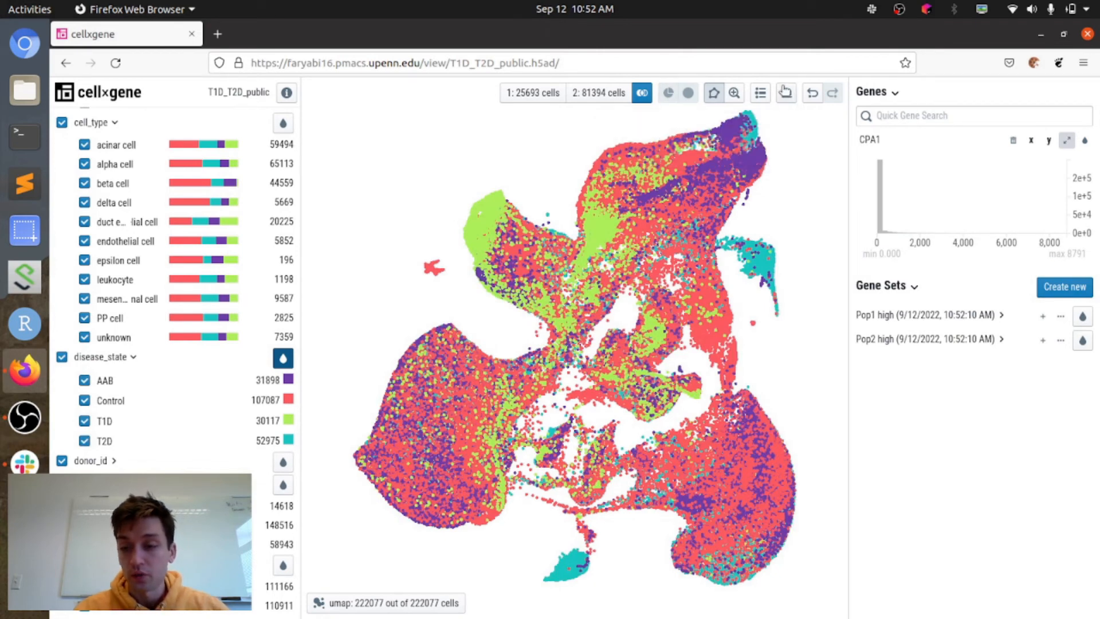
Step: Expand the Pop1 high gene set to show its list of genes
click(908, 315)
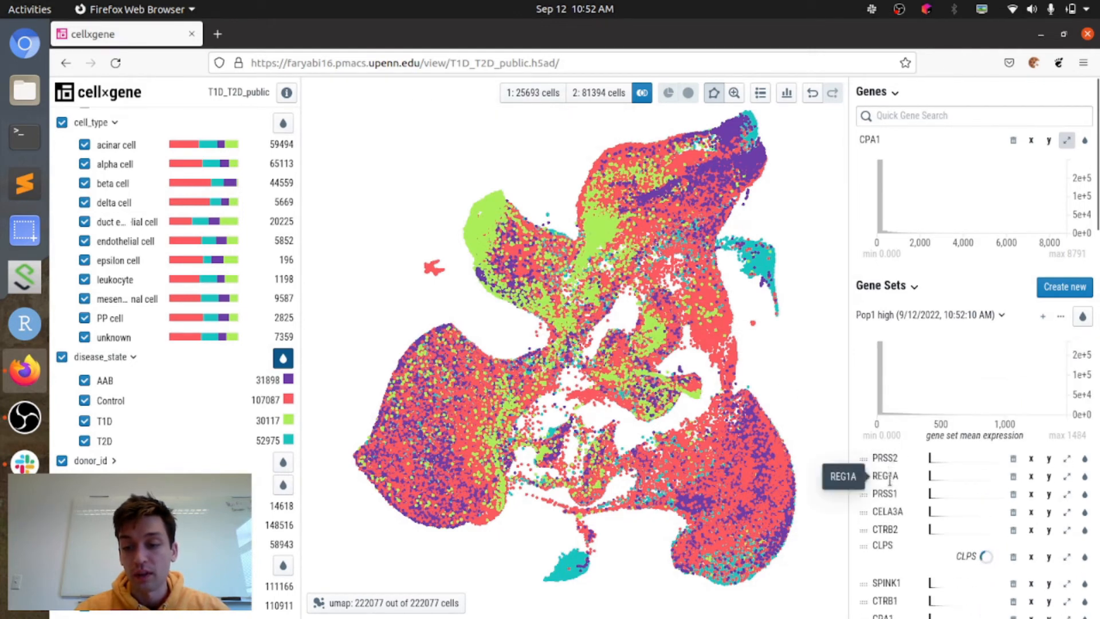
scroll(890, 490, down, 2)
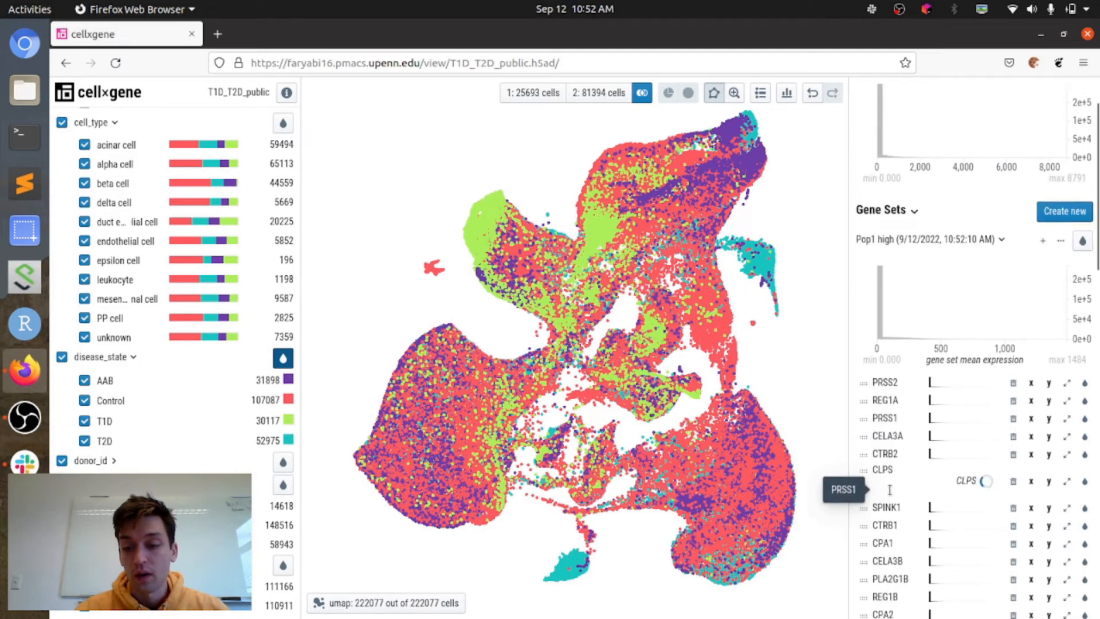
scroll(890, 490, down, 2)
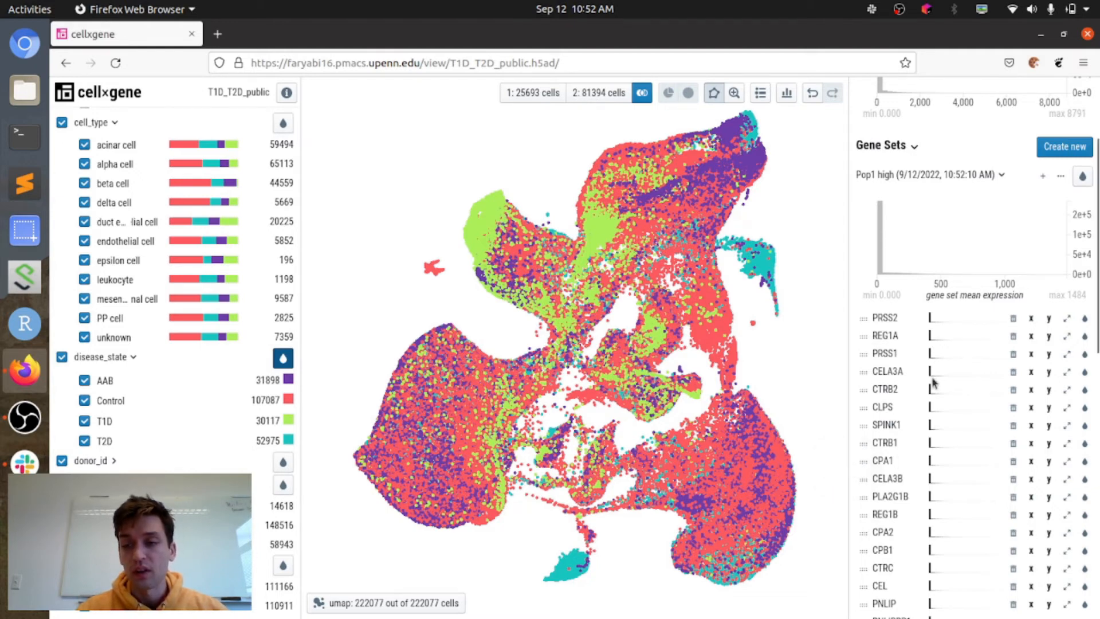
Step: Plot PRSS2 on the x axis against CPA1 on the y axis, and remove the scatterplot after viewing it
click(1030, 319)
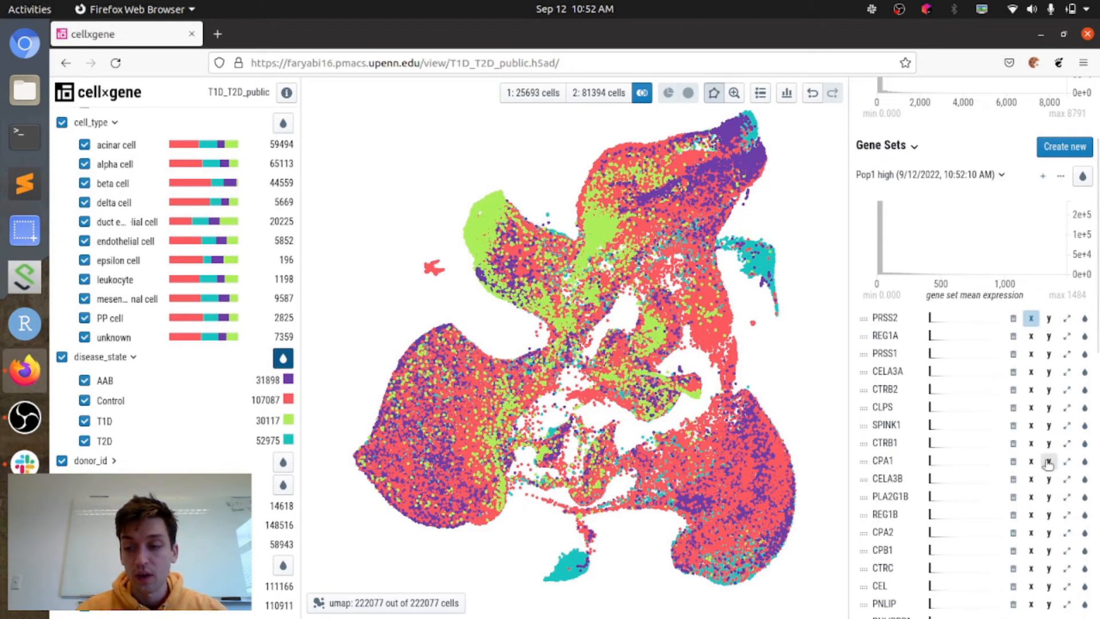
click(1048, 462)
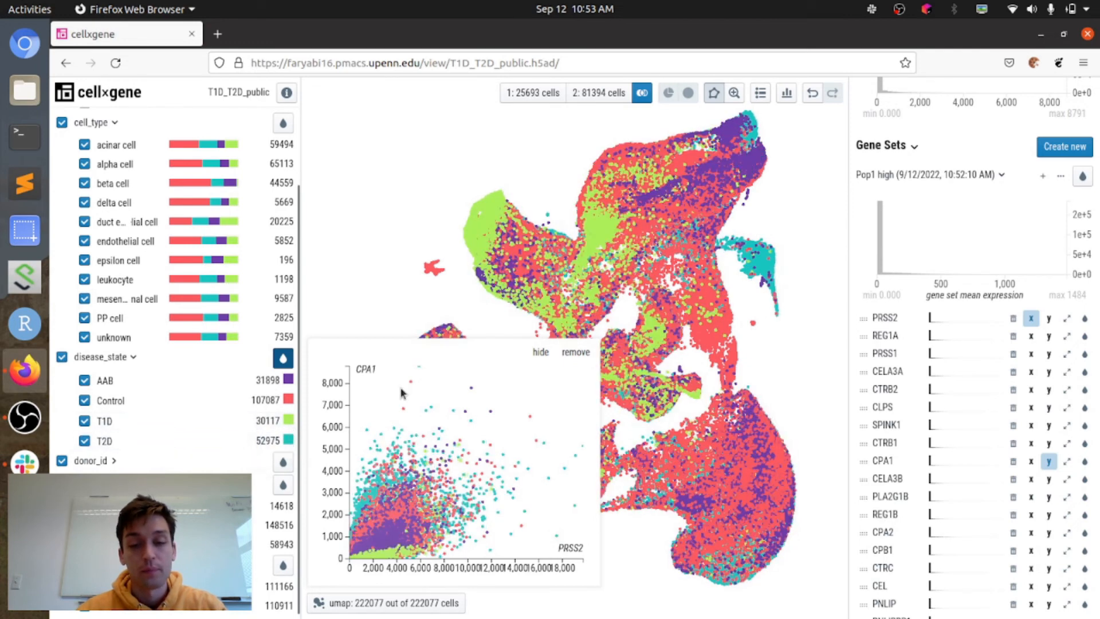
click(575, 352)
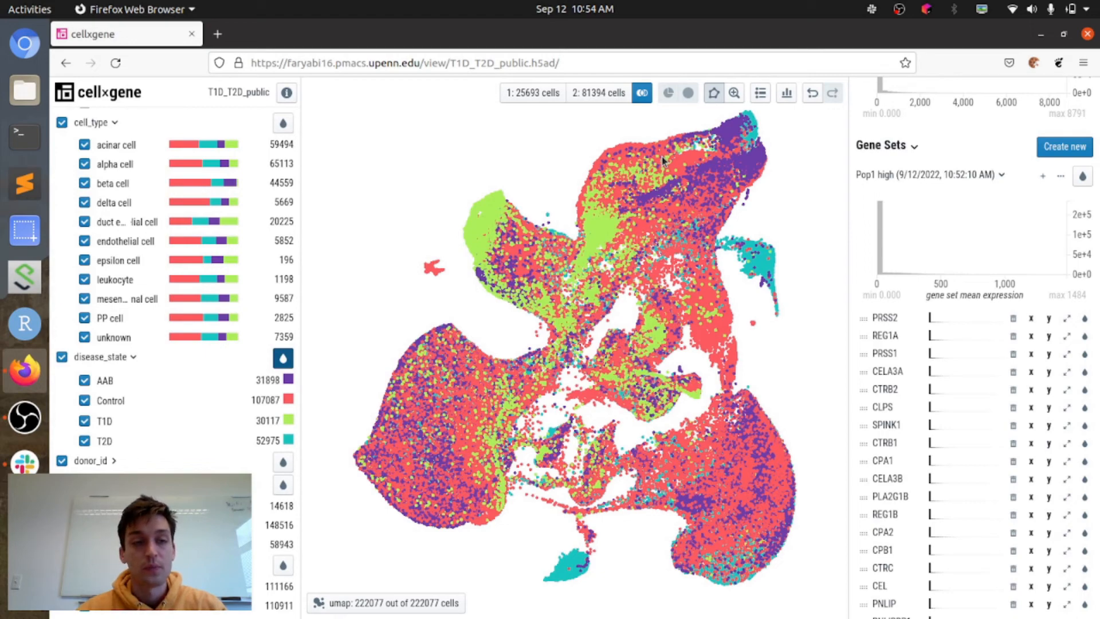
Step: Subset the dataset to Control alpha and beta cells and colour the UMAP by cell_type
click(62, 123)
click(84, 164)
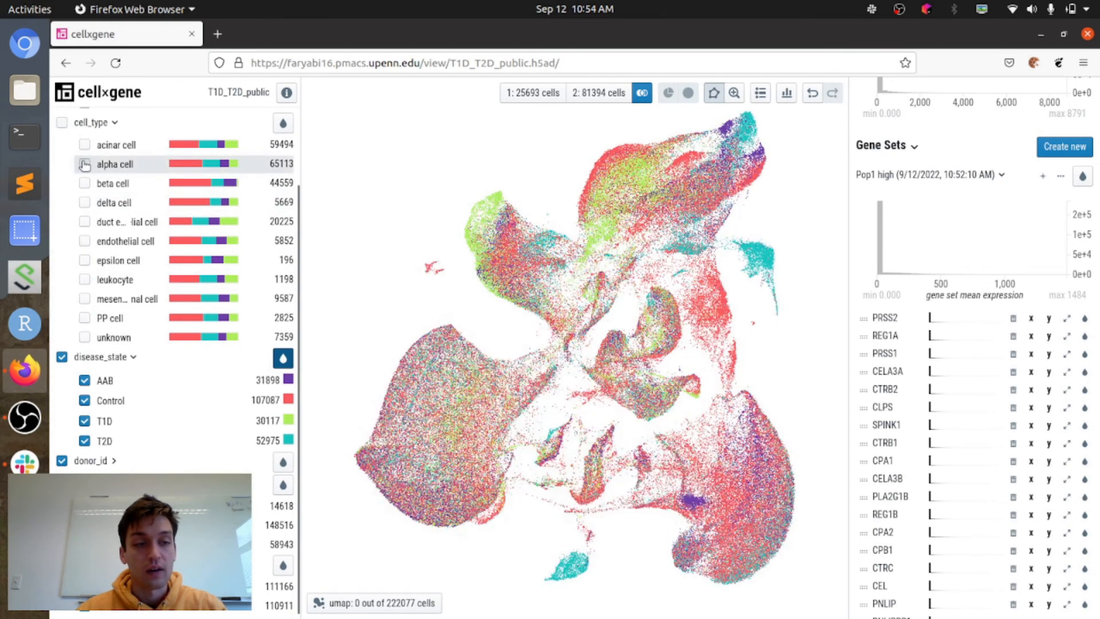
click(85, 183)
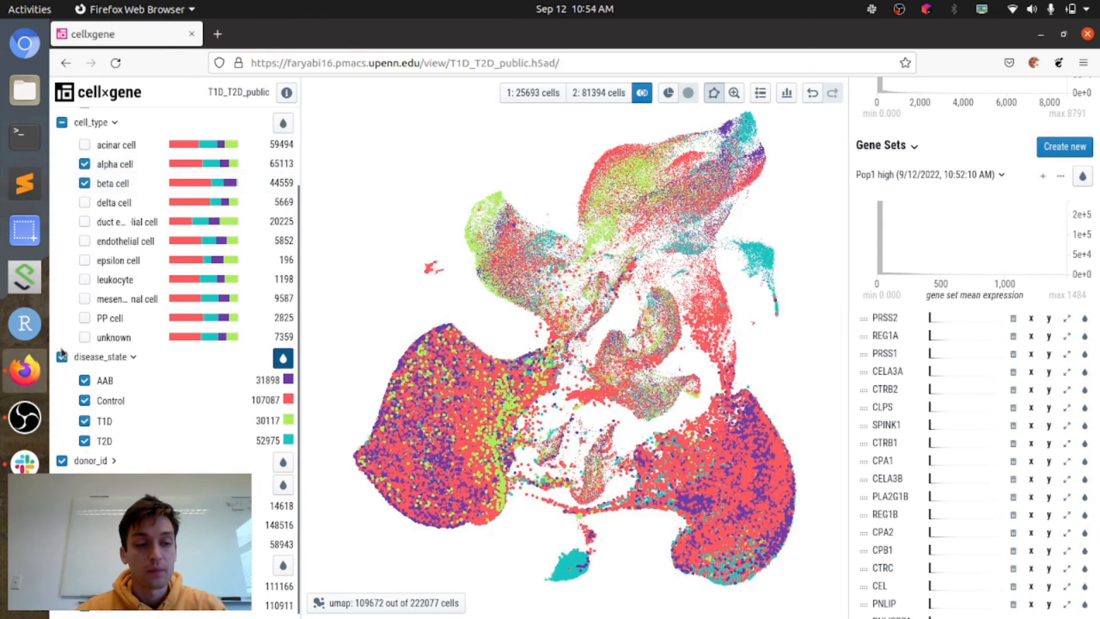
click(61, 358)
click(84, 400)
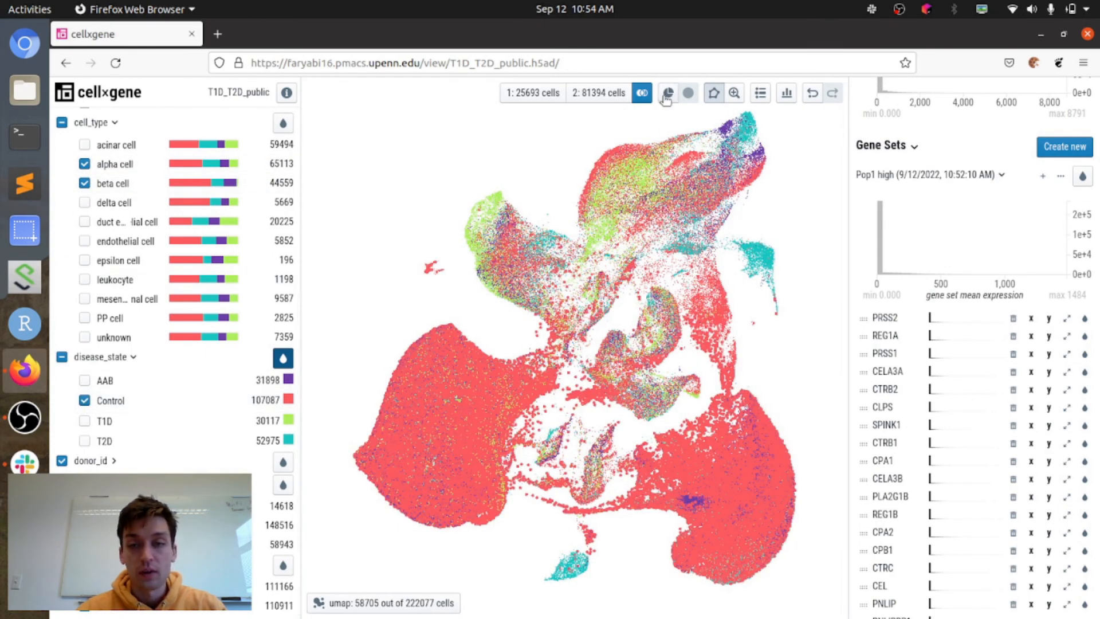
click(668, 94)
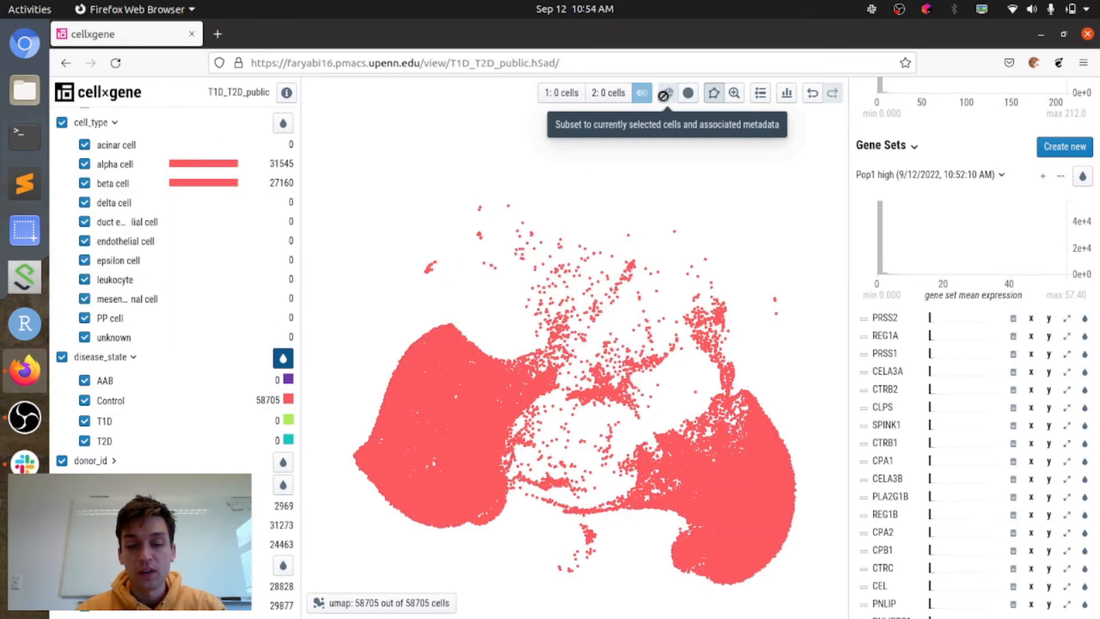
click(284, 124)
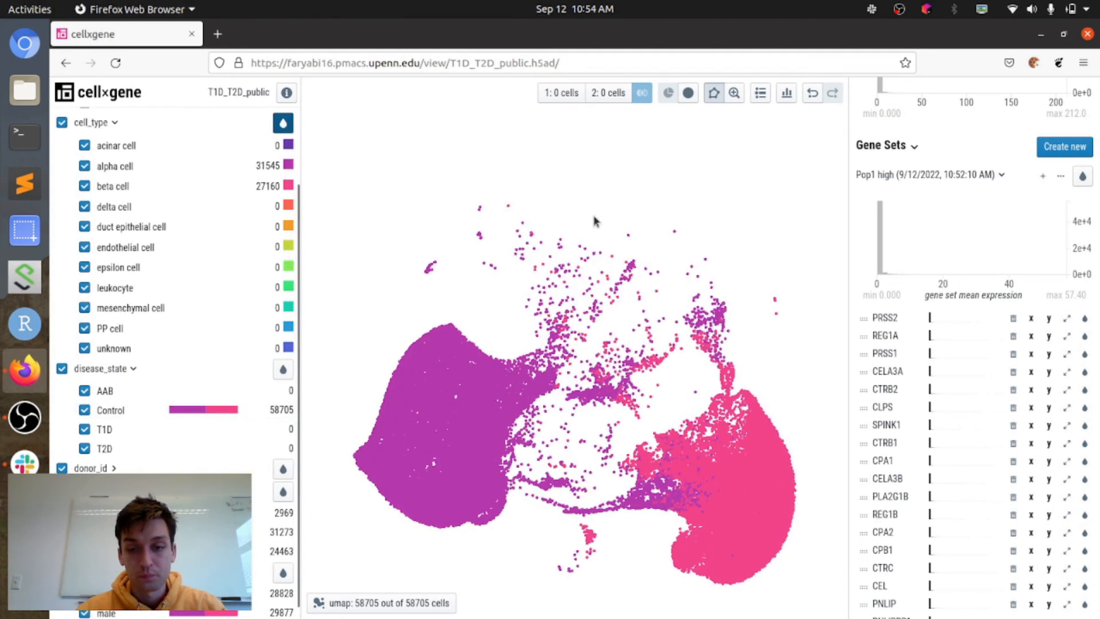
Step: Lasso the main alpha cell cluster on the UMAP and store it as population 1
click(736, 95)
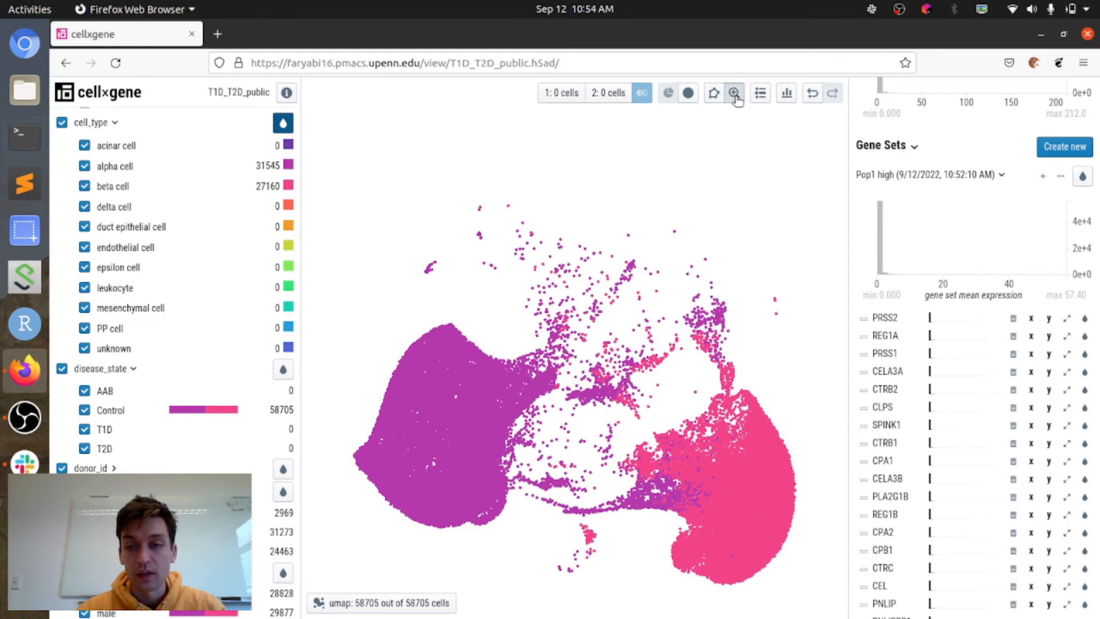
drag(685, 177, 662, 114)
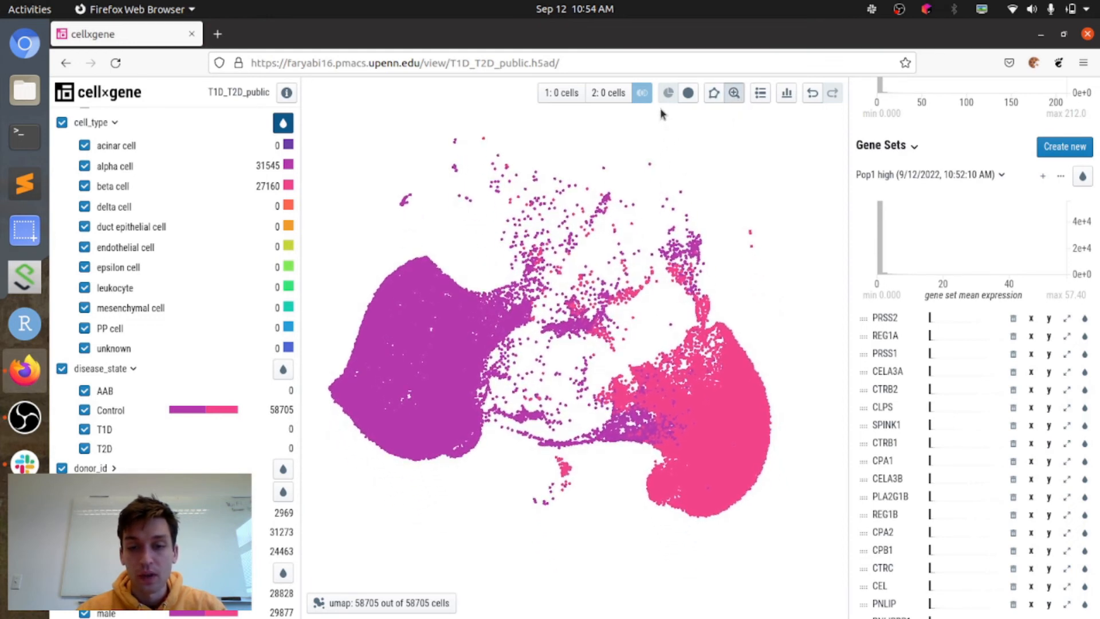
scroll(571, 173, up, 3)
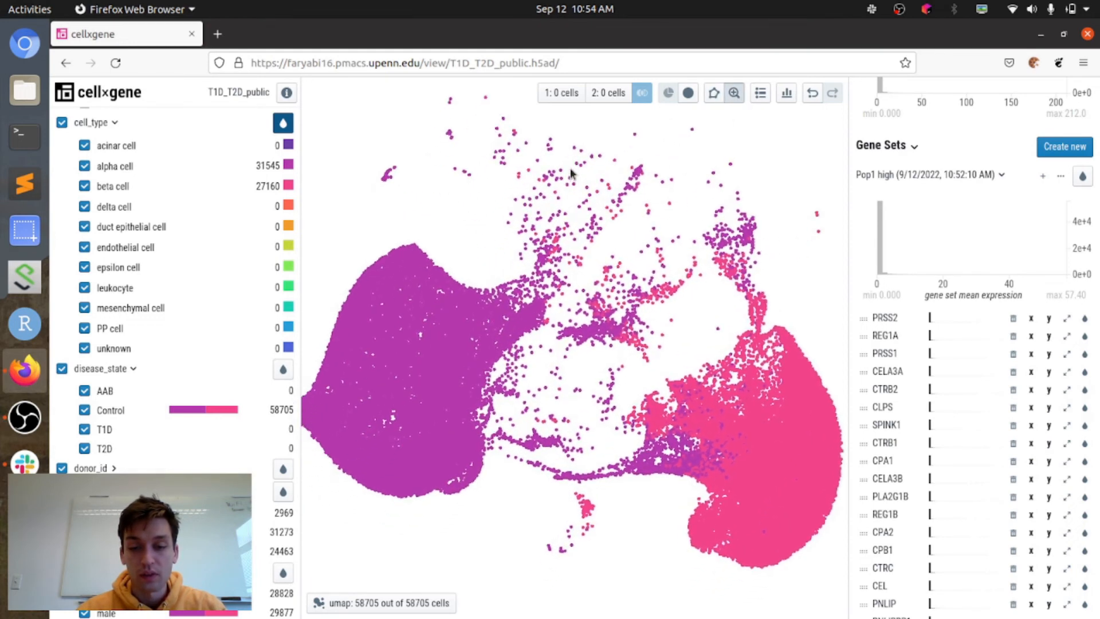
scroll(571, 173, up, 3)
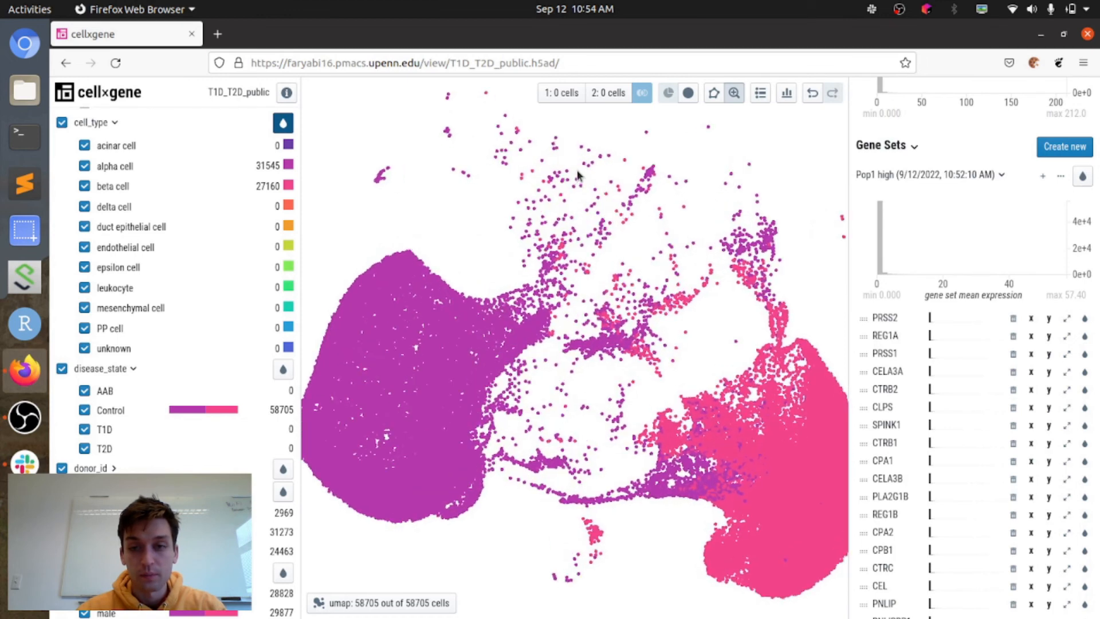
scroll(577, 169, down, 1)
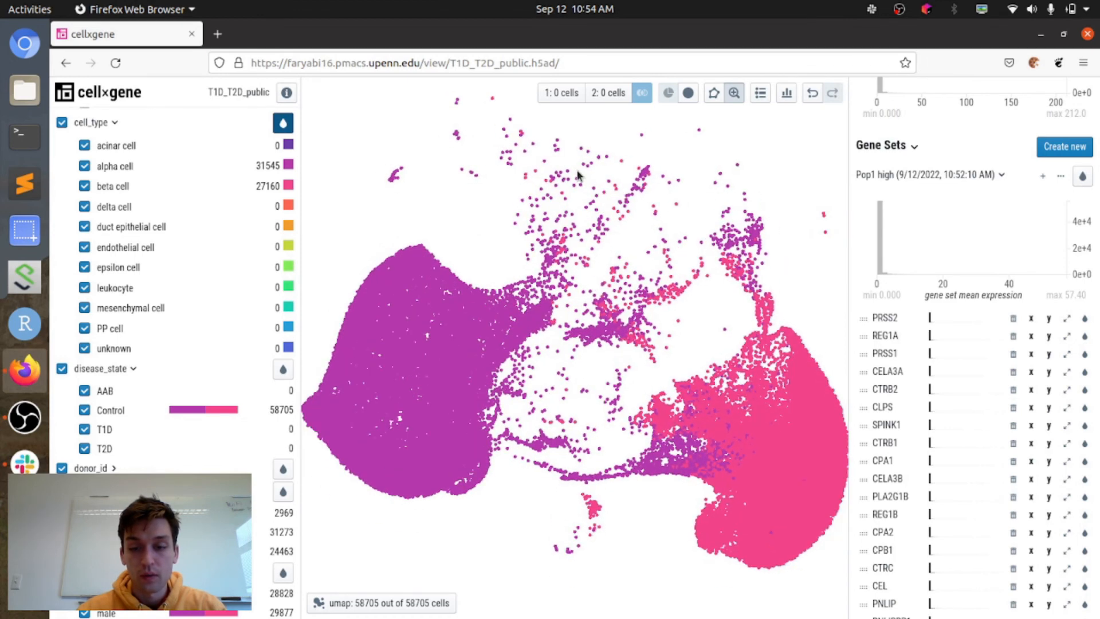
scroll(577, 170, down, 1)
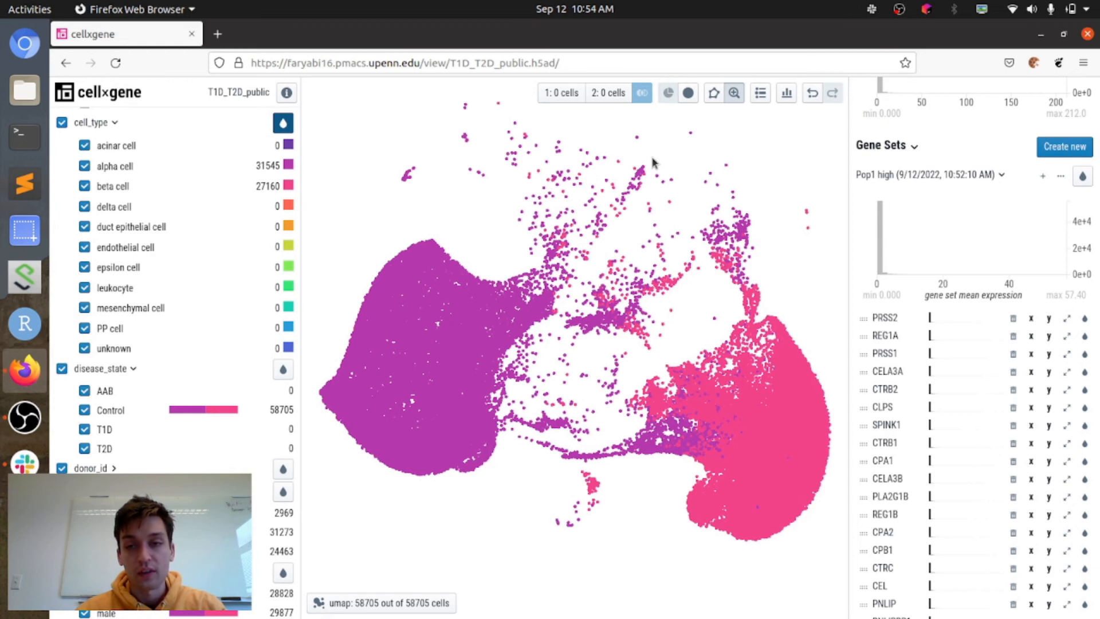
click(715, 94)
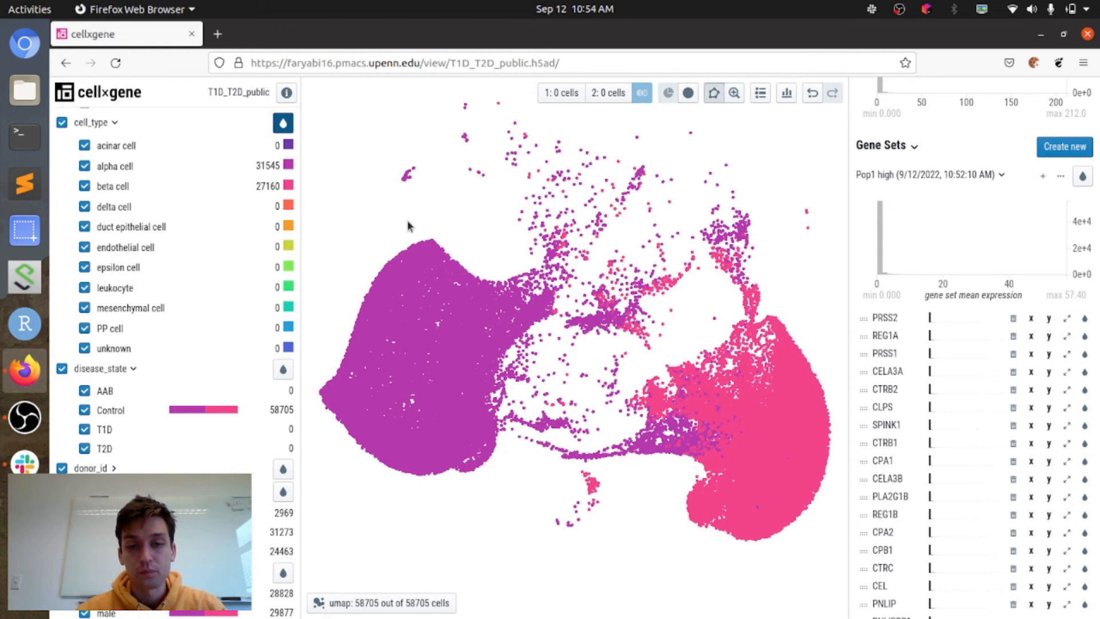
mouse_move(408, 222)
mouse_down()
mouse_move(330, 296)
mouse_move(313, 427)
mouse_move(365, 476)
mouse_move(435, 509)
mouse_move(537, 445)
mouse_move(565, 338)
mouse_move(418, 218)
mouse_up()
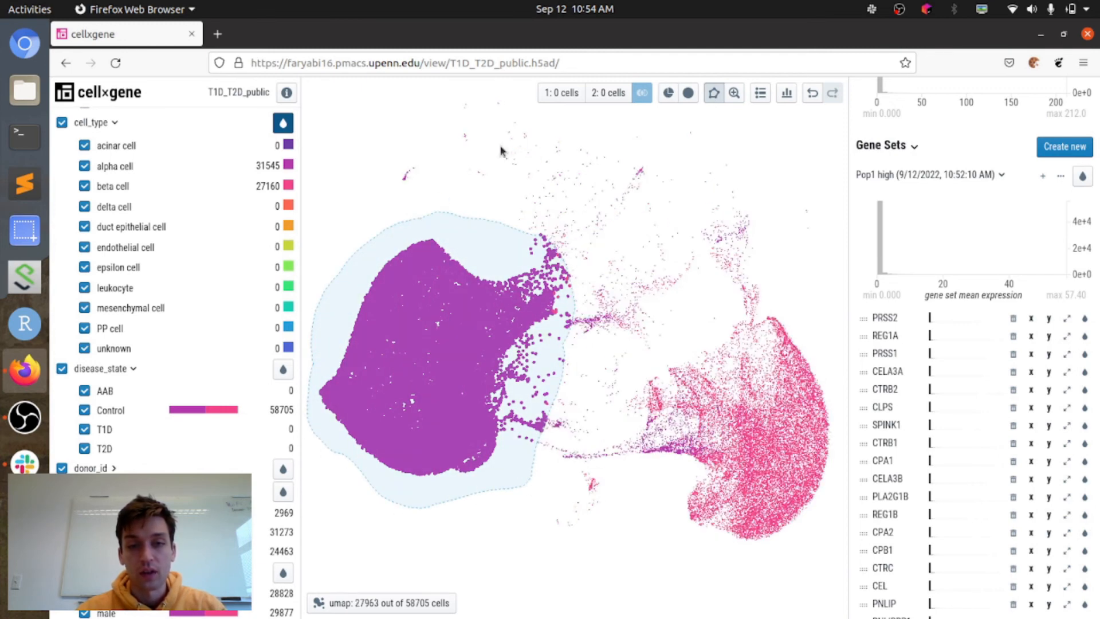
click(563, 93)
Step: Lasso the beta cell cluster on the UMAP as population 2 and compute differential expression against population 1
mouse_move(762, 273)
mouse_down()
mouse_move(631, 422)
mouse_move(671, 507)
mouse_move(746, 573)
mouse_move(810, 521)
mouse_move(835, 436)
mouse_move(827, 313)
mouse_move(764, 276)
mouse_up()
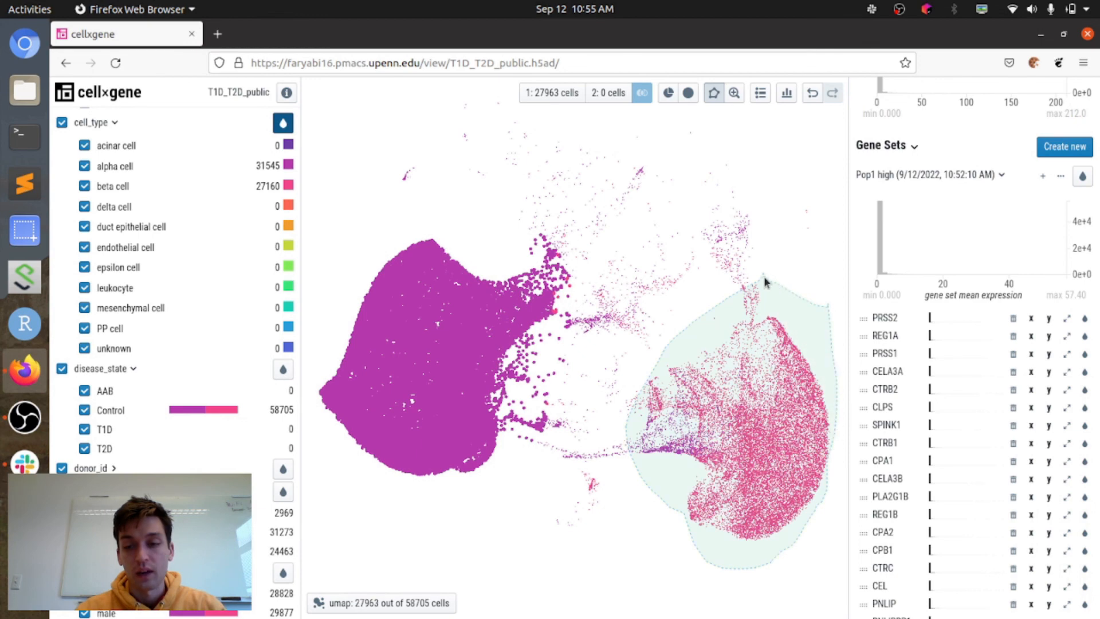
click(614, 94)
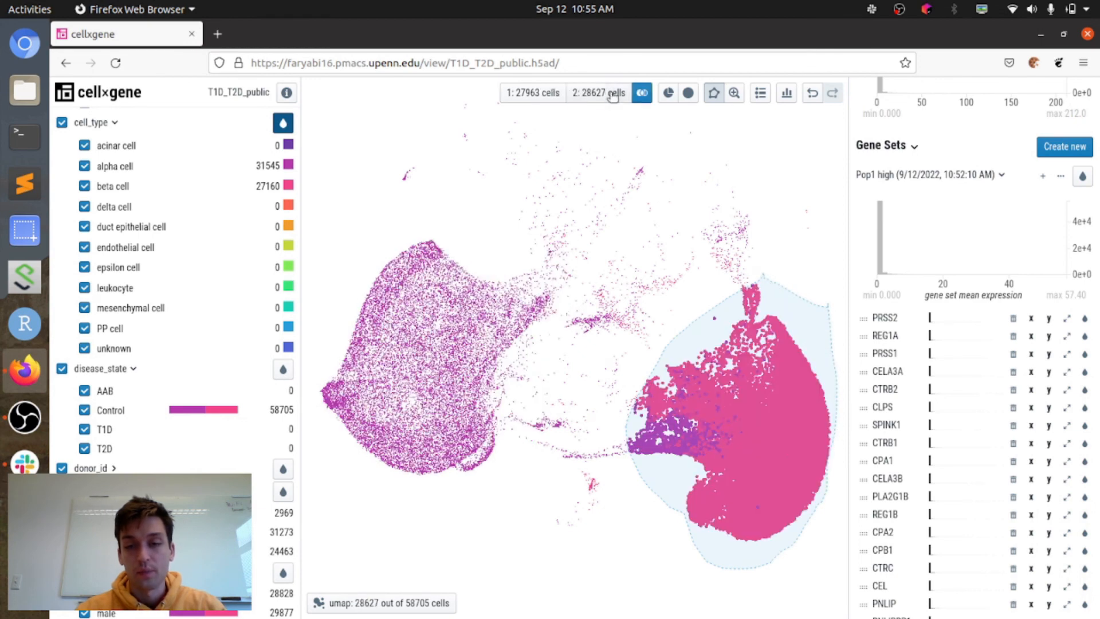
click(641, 93)
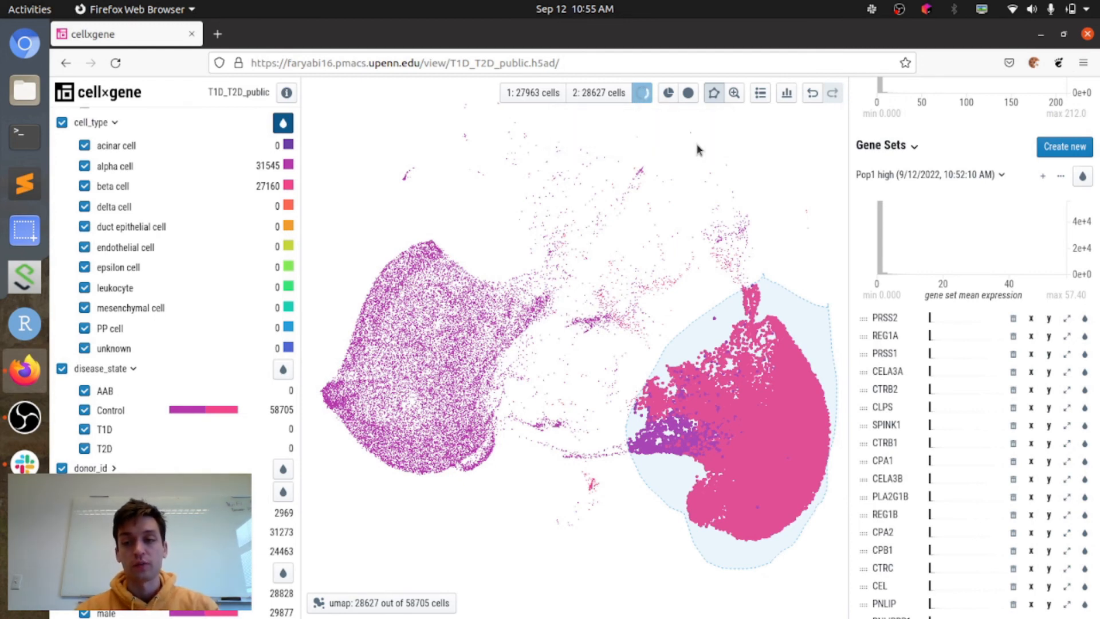
Step: Collapse the expanded gene set and rename the newest Pop1 high set as control alpha
click(973, 175)
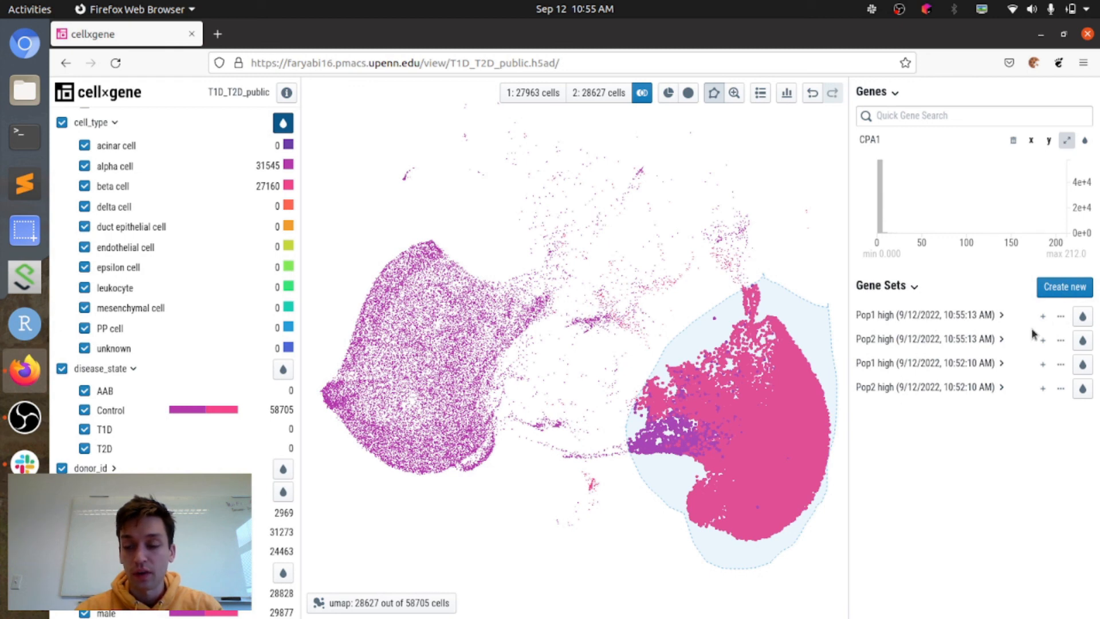
click(1061, 317)
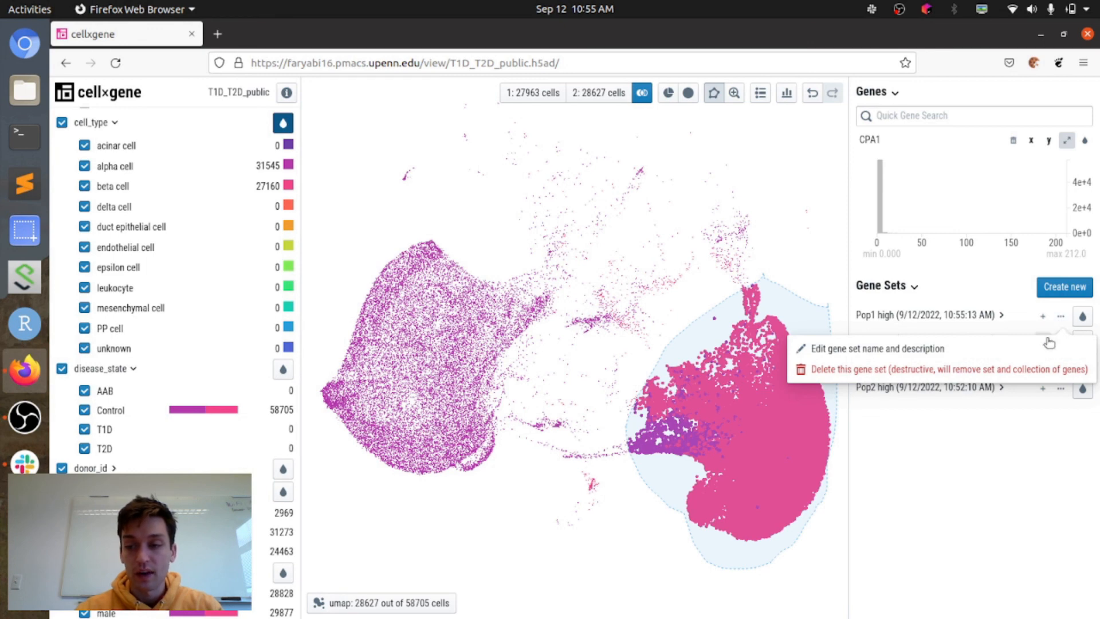
click(1015, 354)
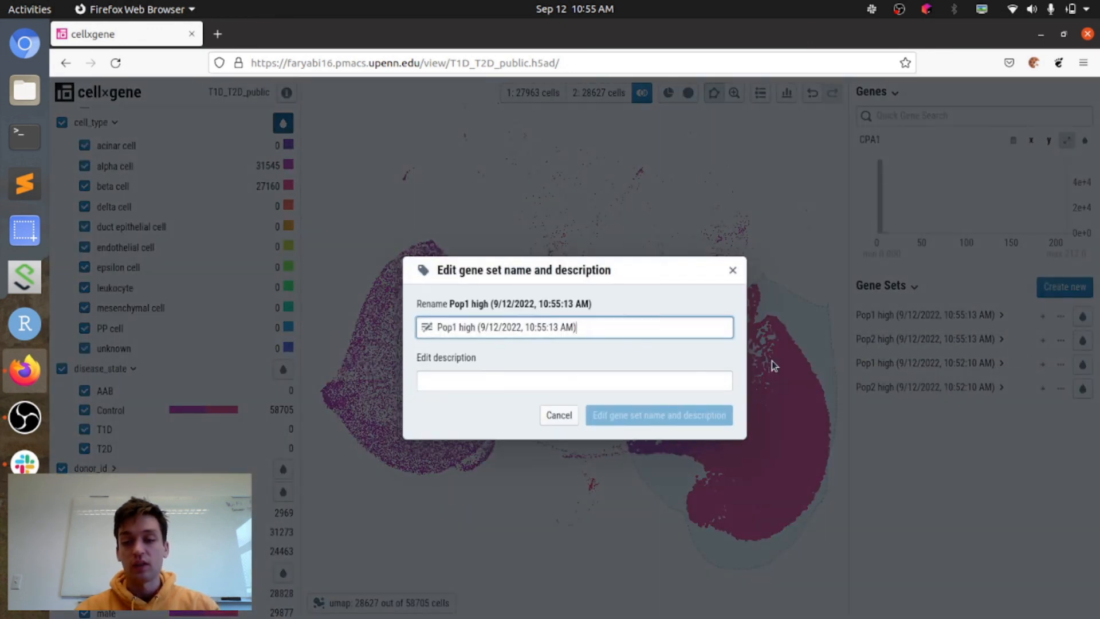
triple_click(590, 335)
text(a)
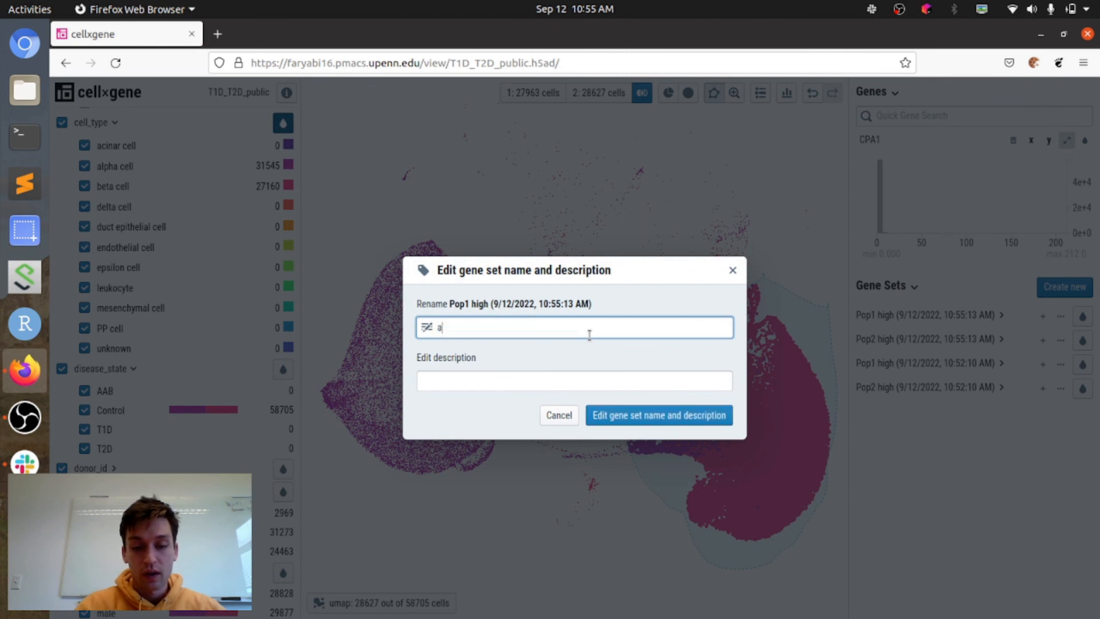
text(lp)
key(BackSpace)
key(BackSpace)
key(BackSpace)
text(contro)
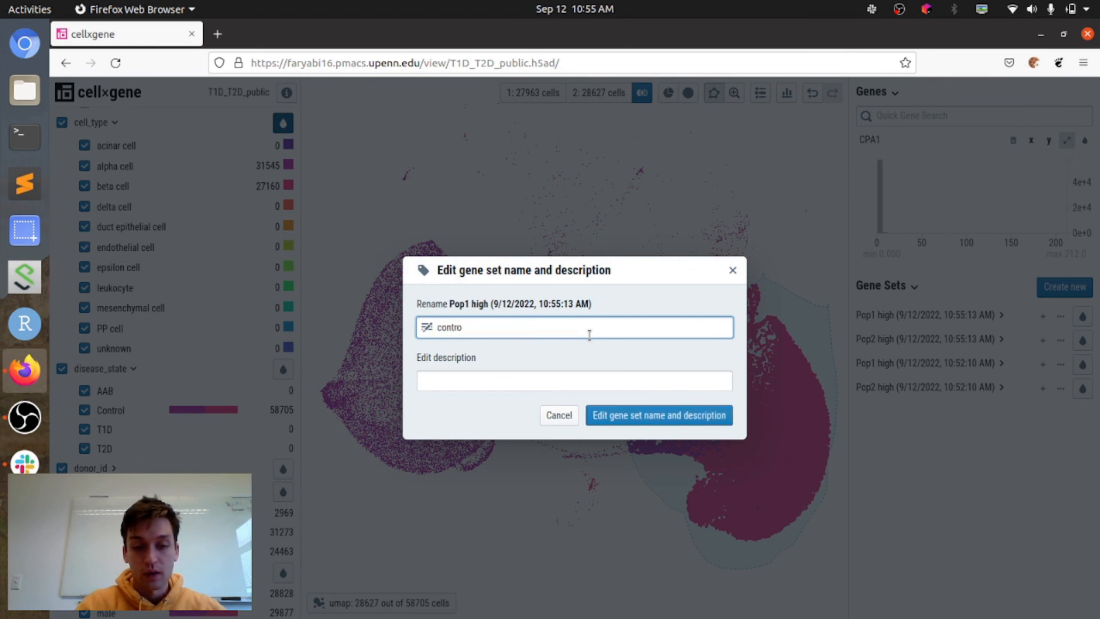
text(l alpha)
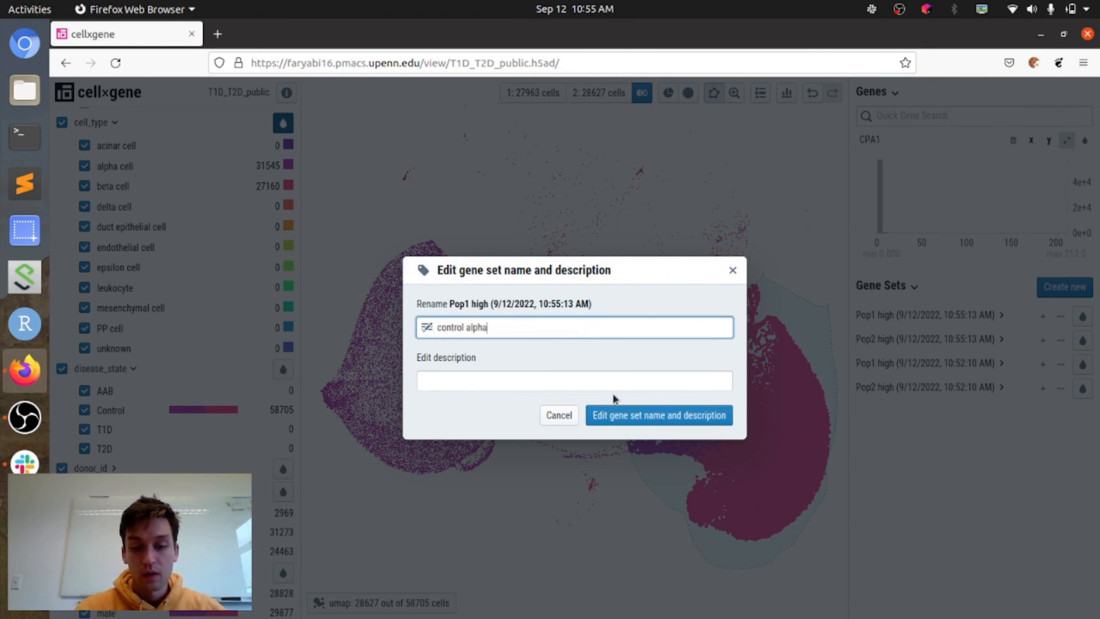
click(616, 413)
Step: Rename the newest Pop2 high gene set, from the alpha versus beta comparison, as control beta
click(1061, 342)
click(794, 369)
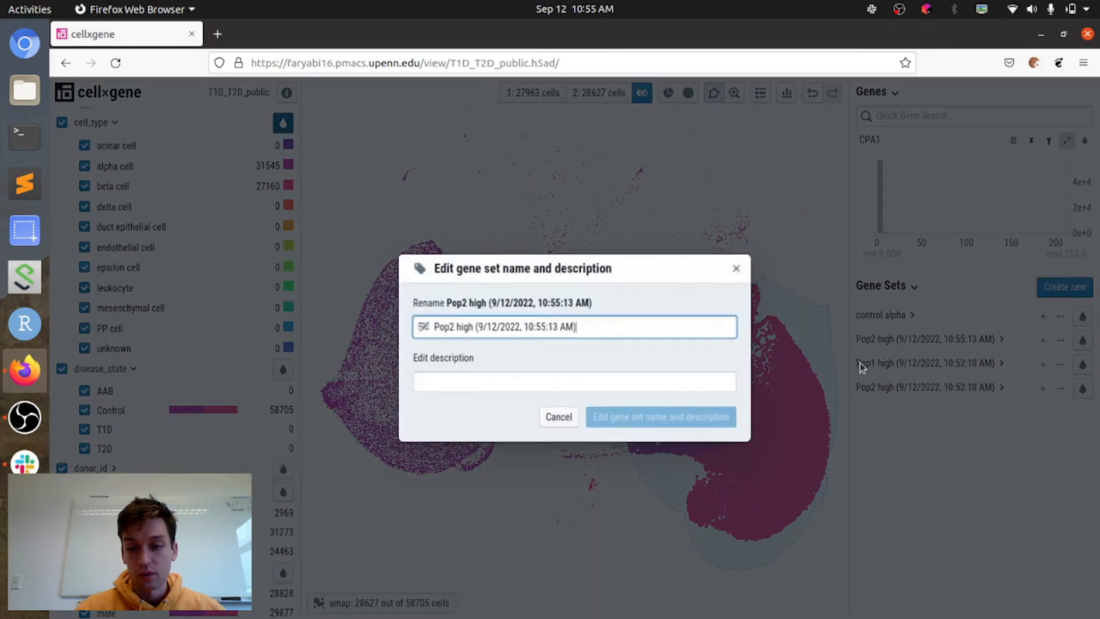
triple_click(659, 331)
text(control beta)
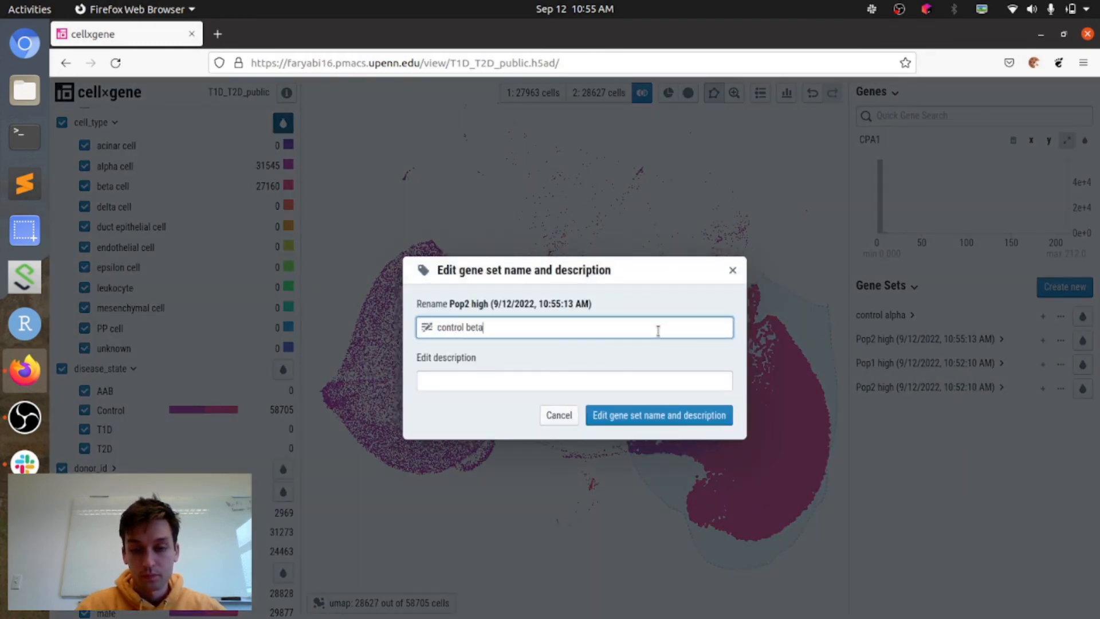
key(Return)
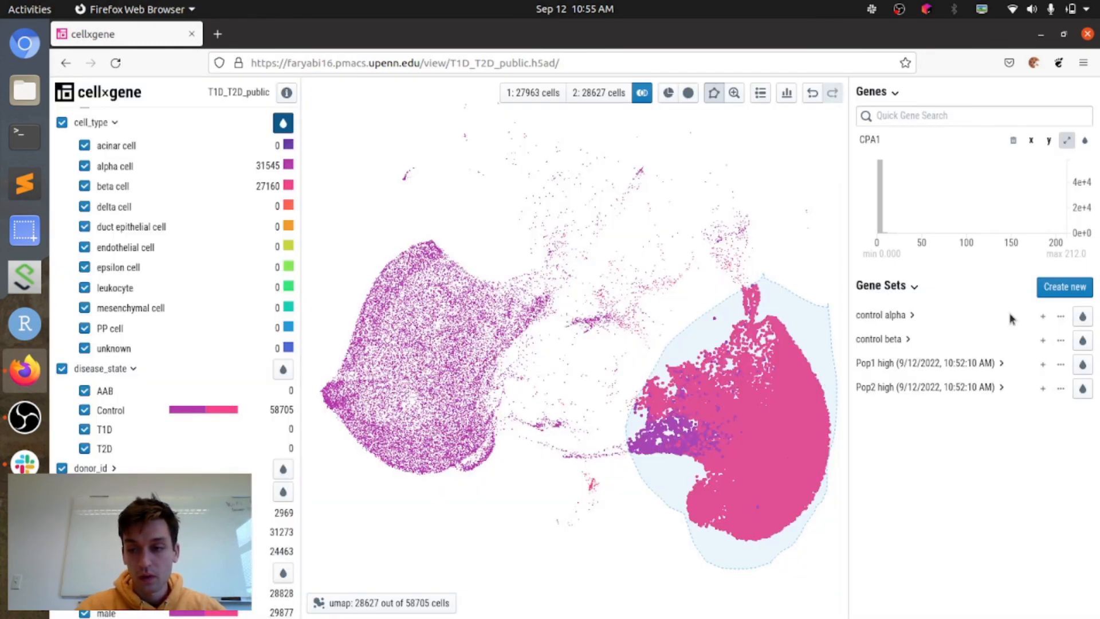
Step: Rename the older Pop1 high gene set, created at 10:52:10 AM, as control acinar
click(1062, 364)
click(977, 397)
text(a)
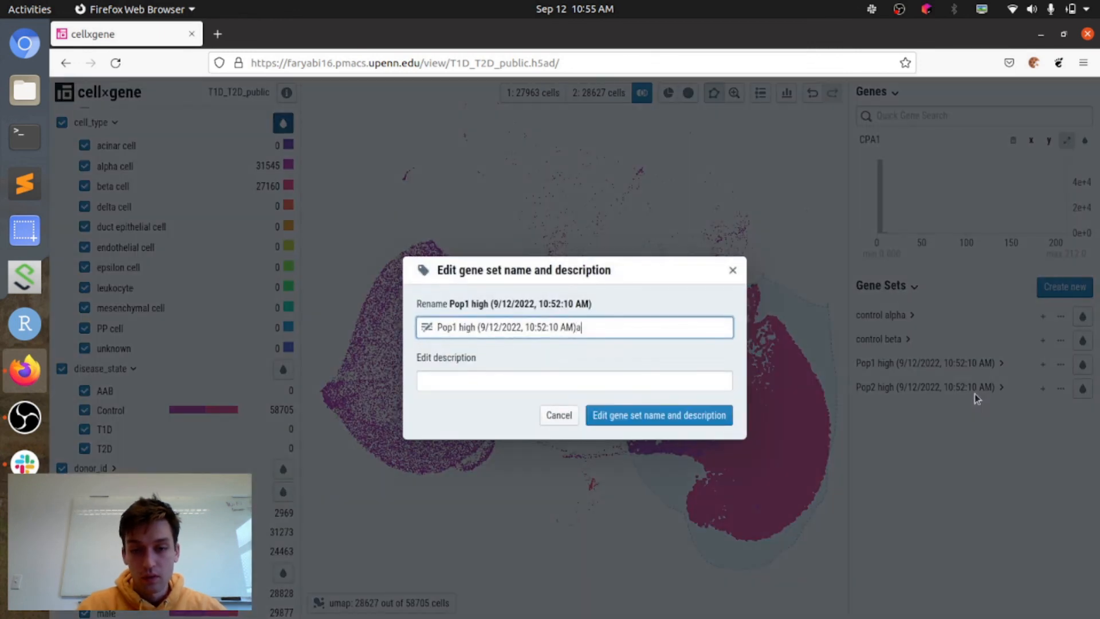
key(ctrl+a)
text(contro)
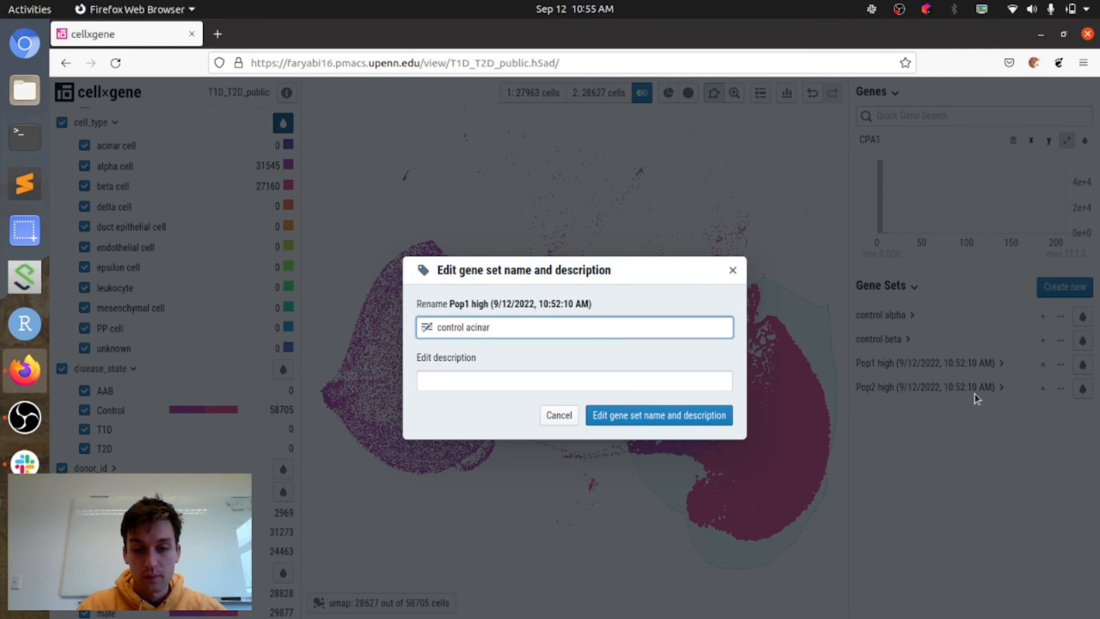
key(Return)
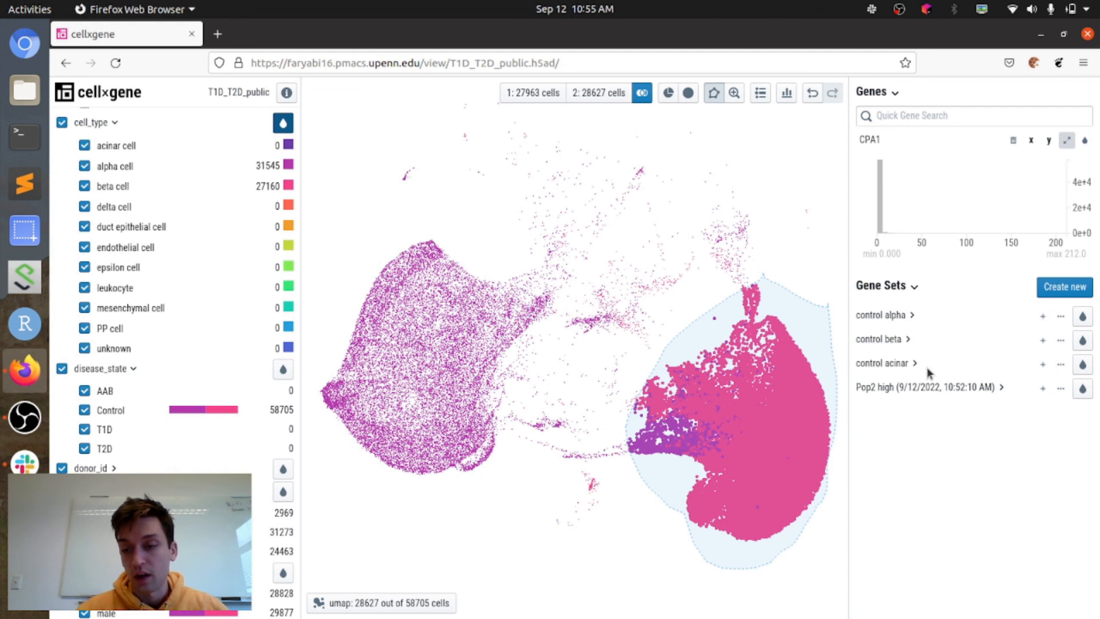
Step: Examine the genes in the control alpha set, collapse it, and expand the control beta set
click(910, 316)
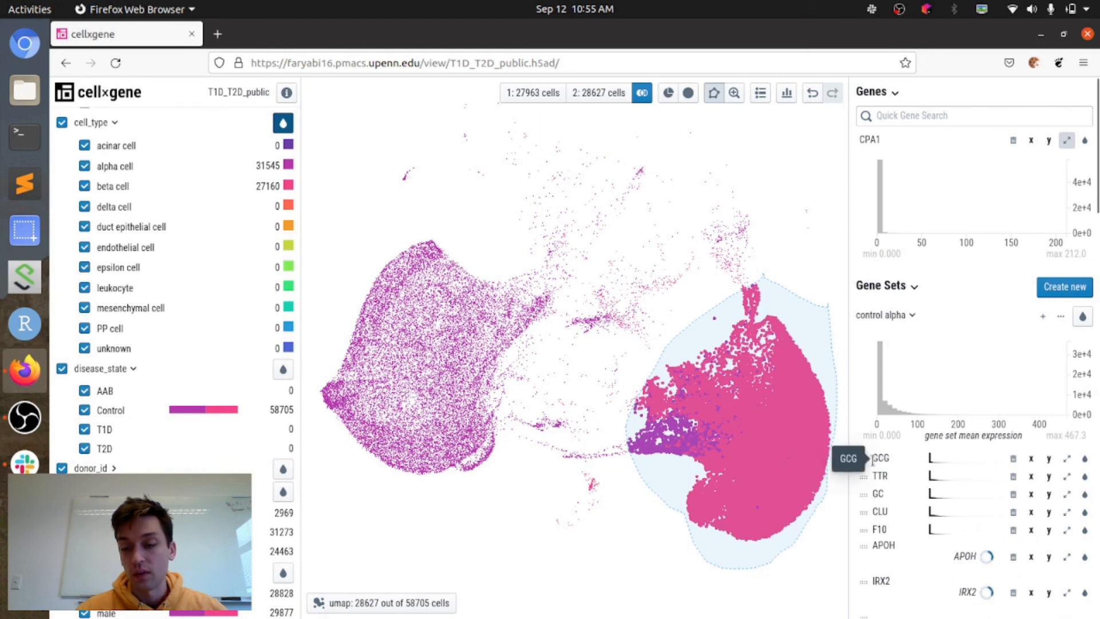
click(911, 316)
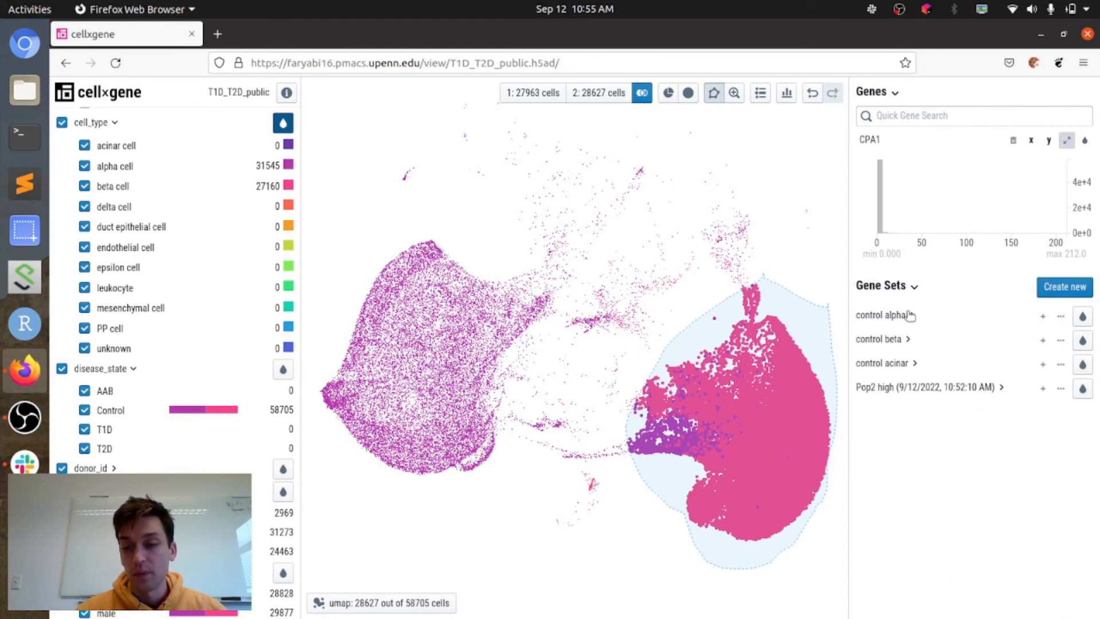
click(897, 339)
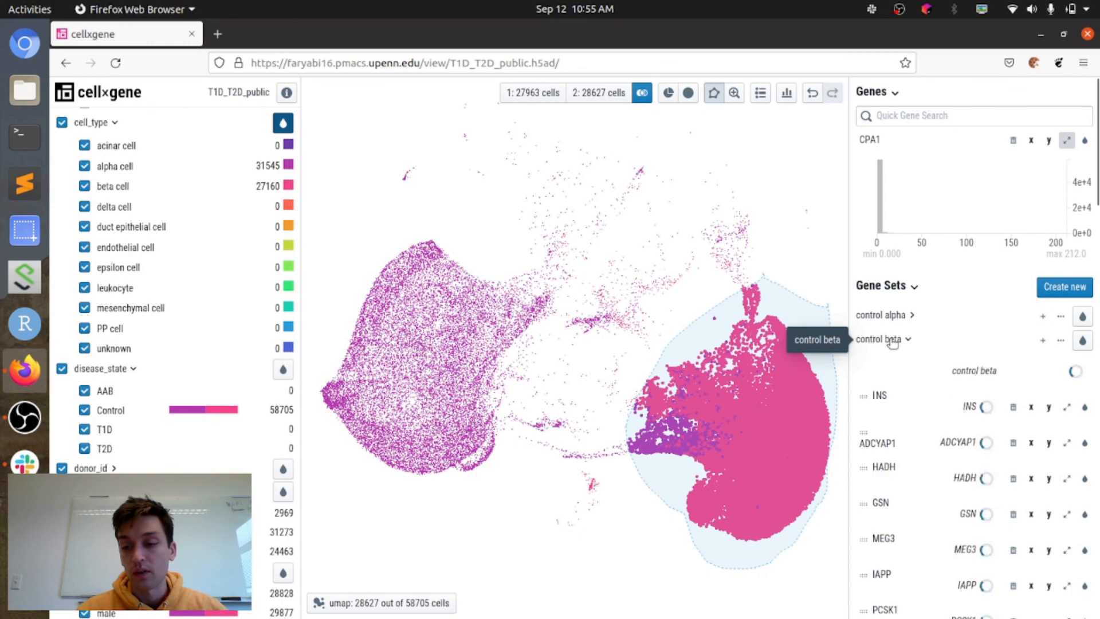